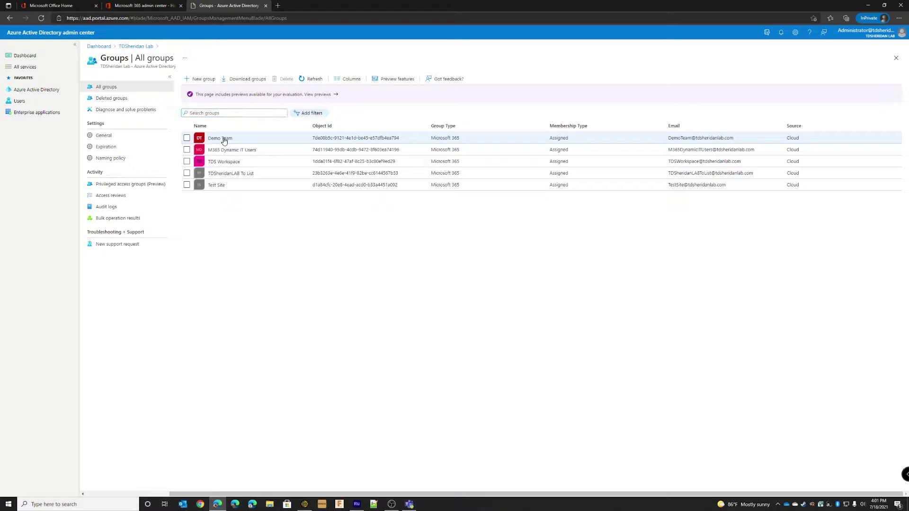
- Export Demo Team's members with Bulk operations > Download members and download the ready CSV
click(223, 137)
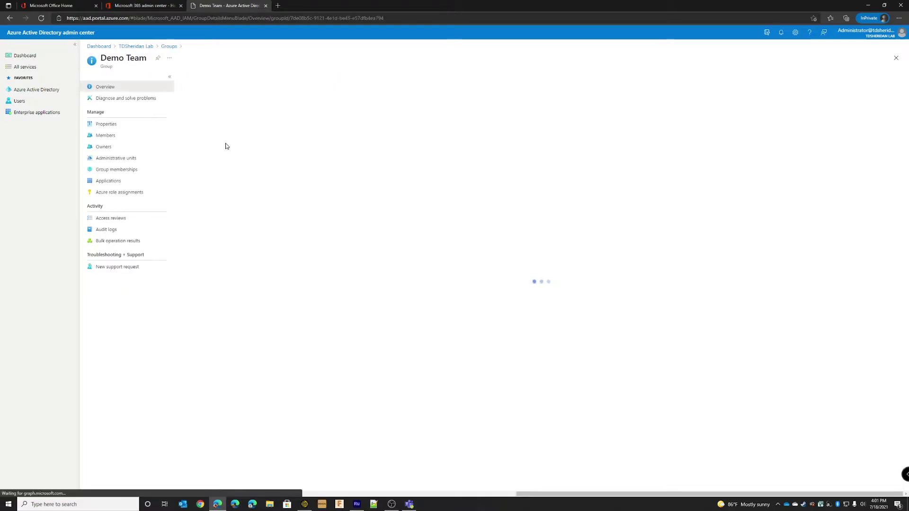
click(104, 136)
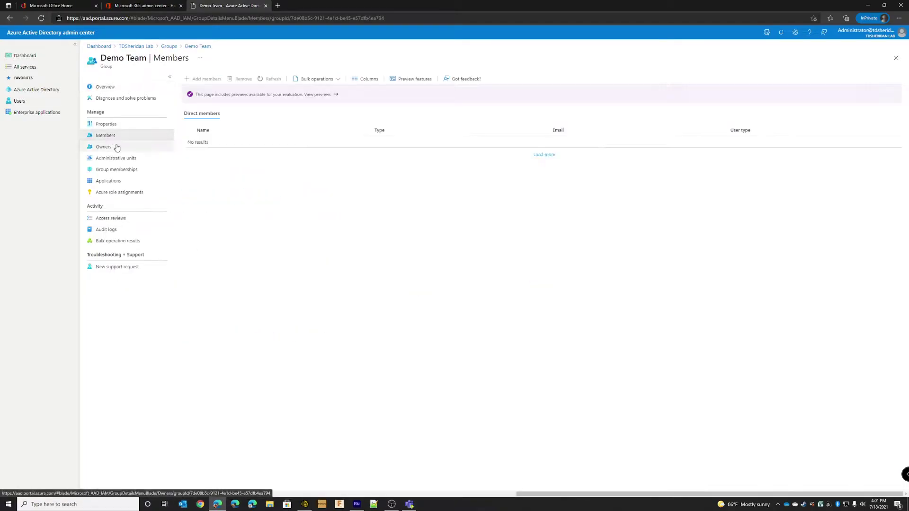
click(333, 80)
click(322, 114)
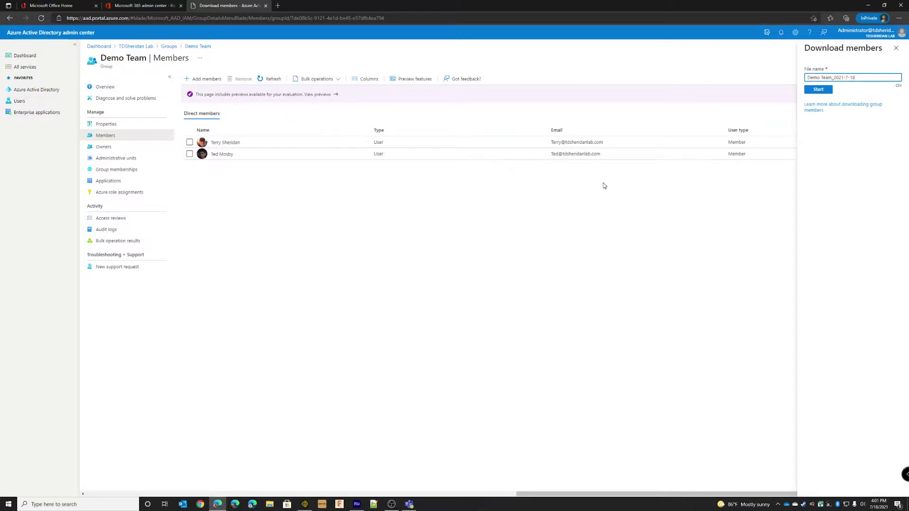
click(812, 90)
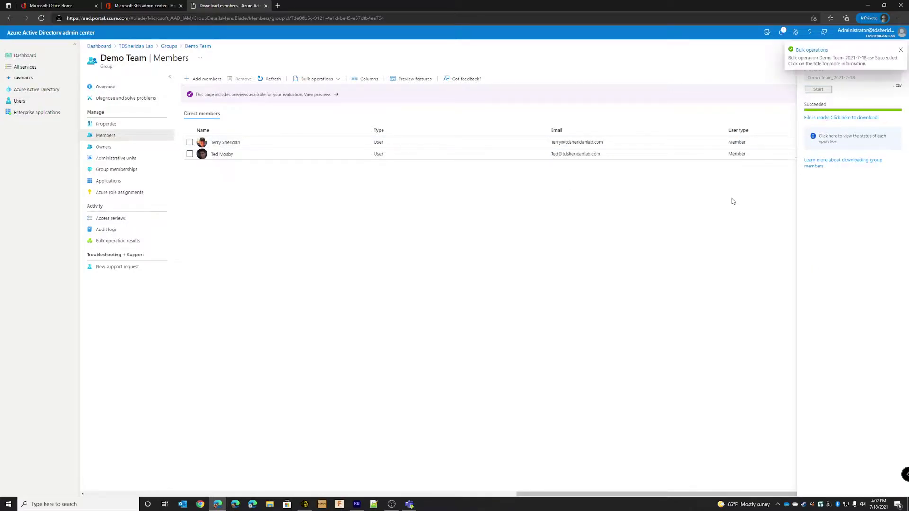
click(840, 118)
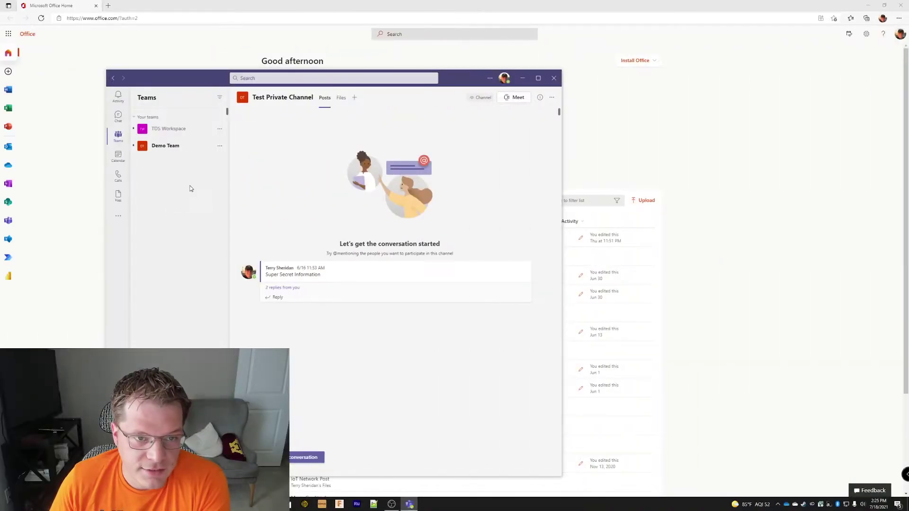
- Open Demo Team's Manage team page and expand Members and guests to review its members
click(180, 149)
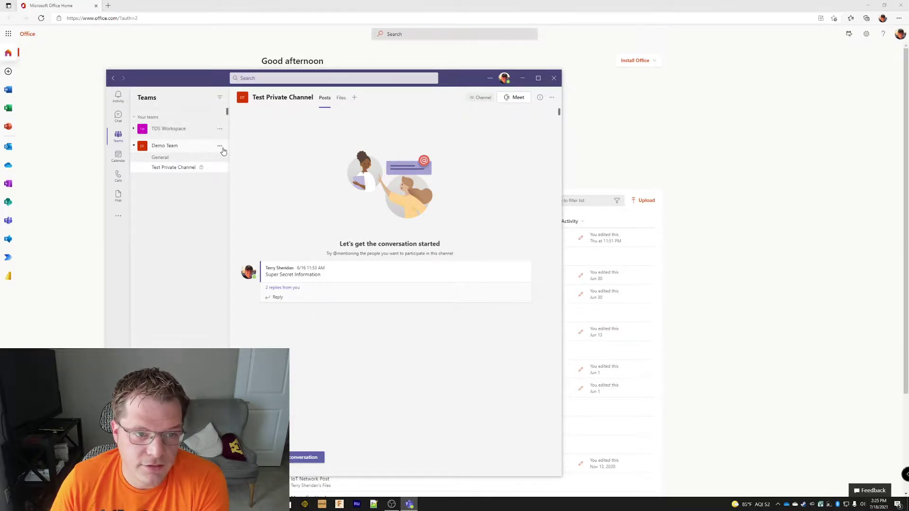
click(219, 146)
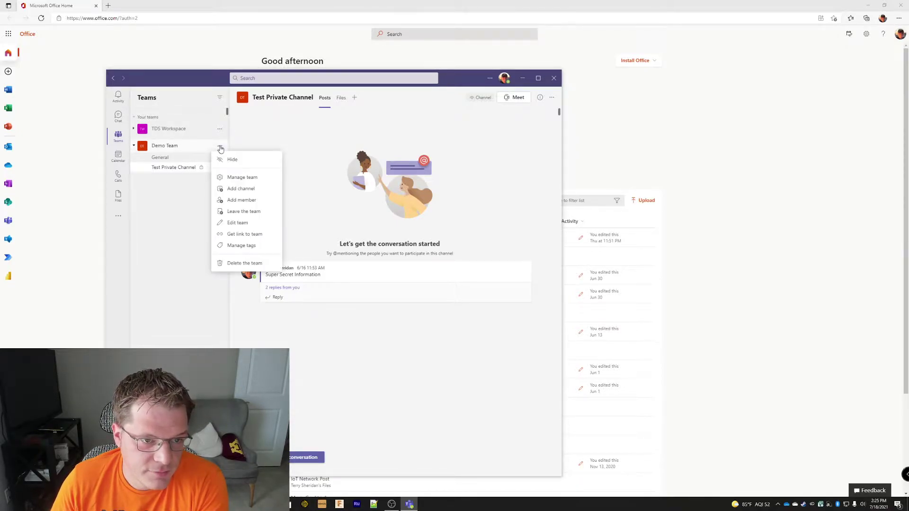
click(253, 180)
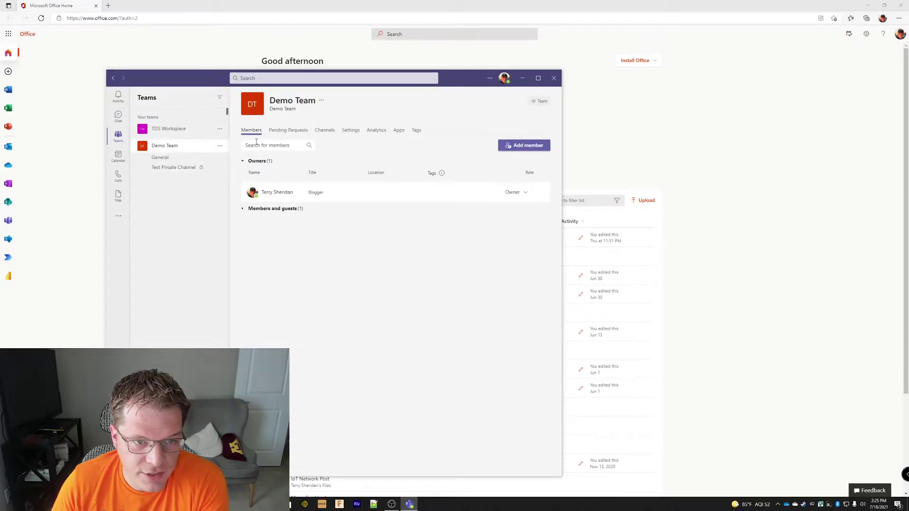
click(244, 210)
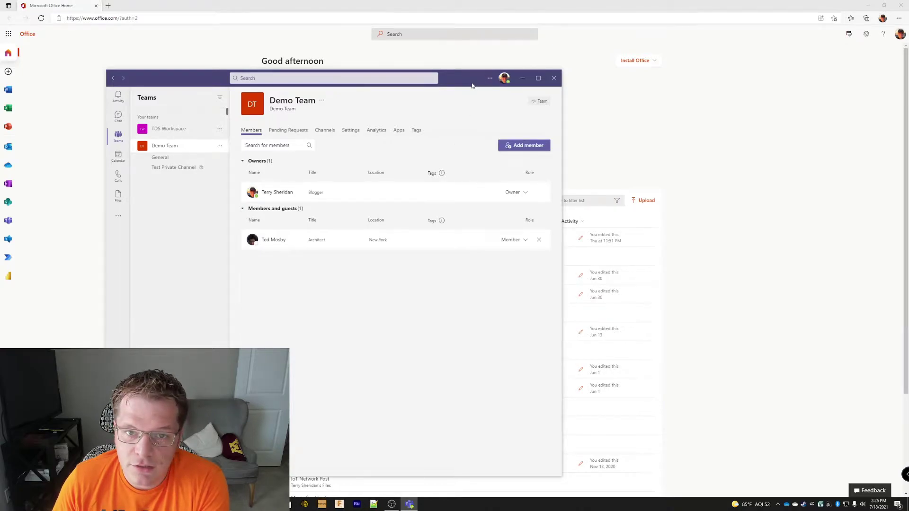
- Move the Teams window to the top-left, make it taller, then switch back to the Office home page
drag(472, 86, 383, 19)
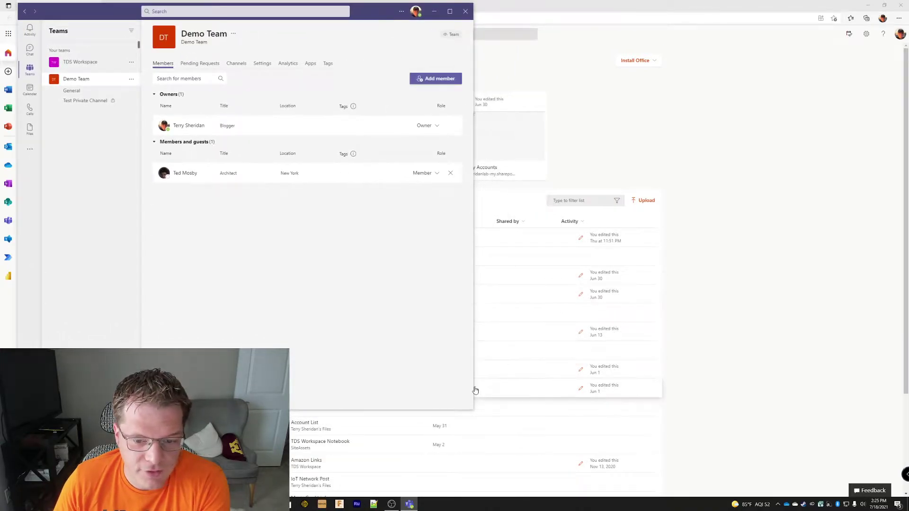
mouse_move(472, 410)
mouse_down()
mouse_move(468, 445)
mouse_move(495, 496)
mouse_up()
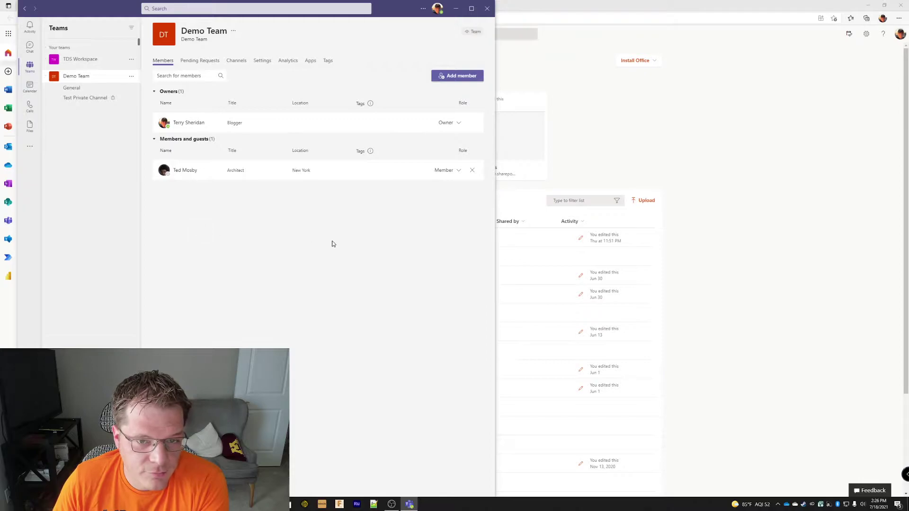
key(alt+Tab)
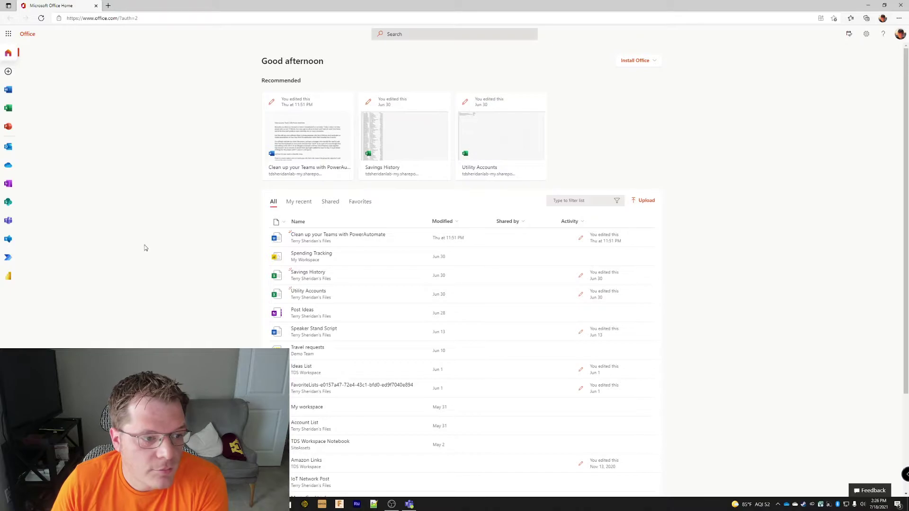
- Launch Power Automate in its own tab from the Office All apps list
click(6, 259)
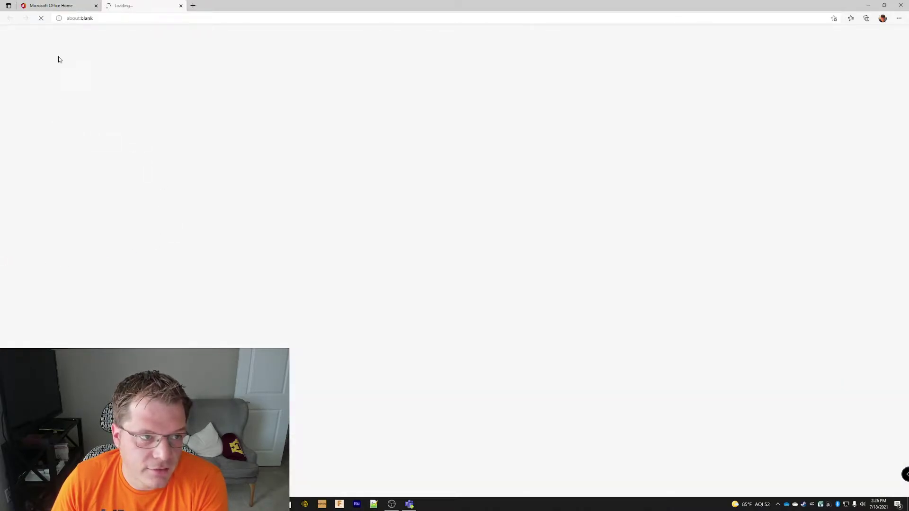
click(52, 5)
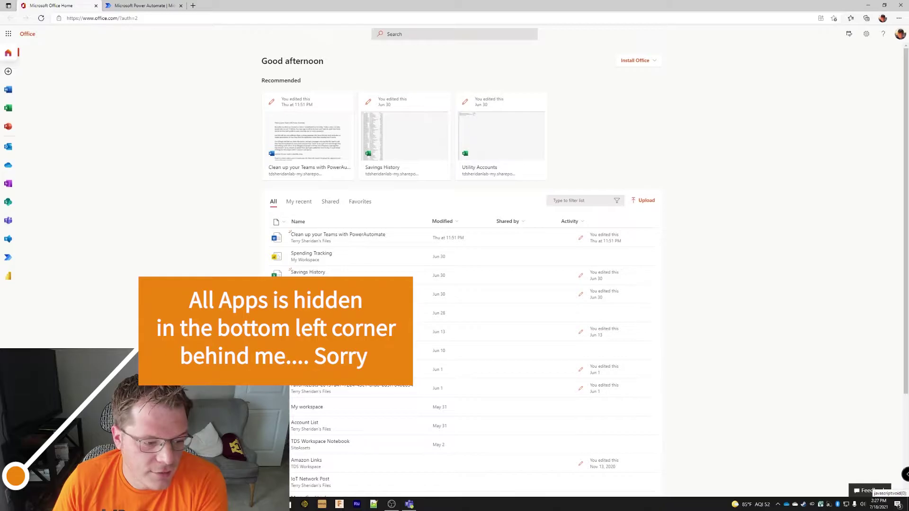
click(11, 475)
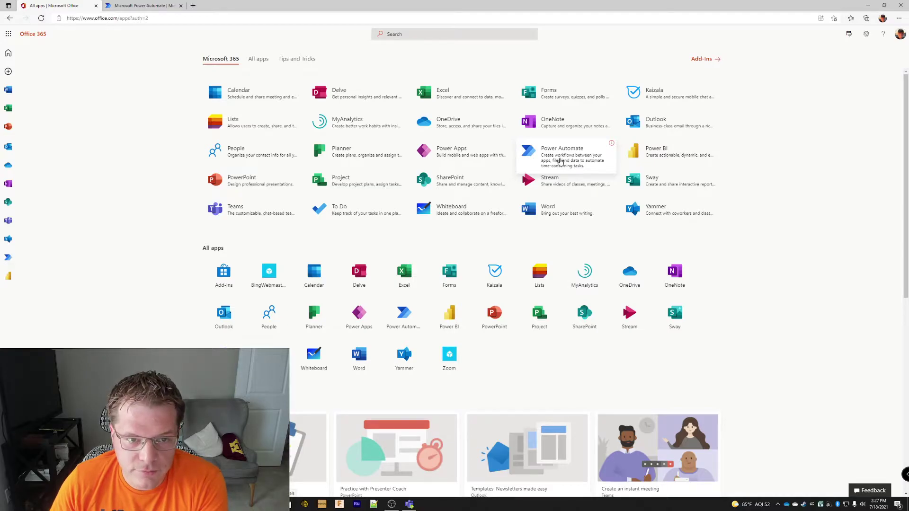
click(585, 152)
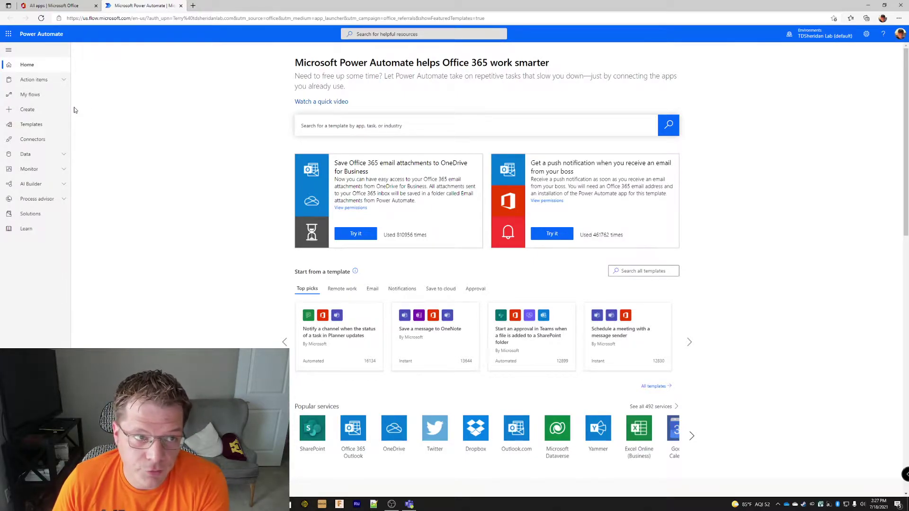
- Create an instant cloud flow named 'Get List of Demo Team' with the 'Manually trigger a flow' trigger
click(32, 94)
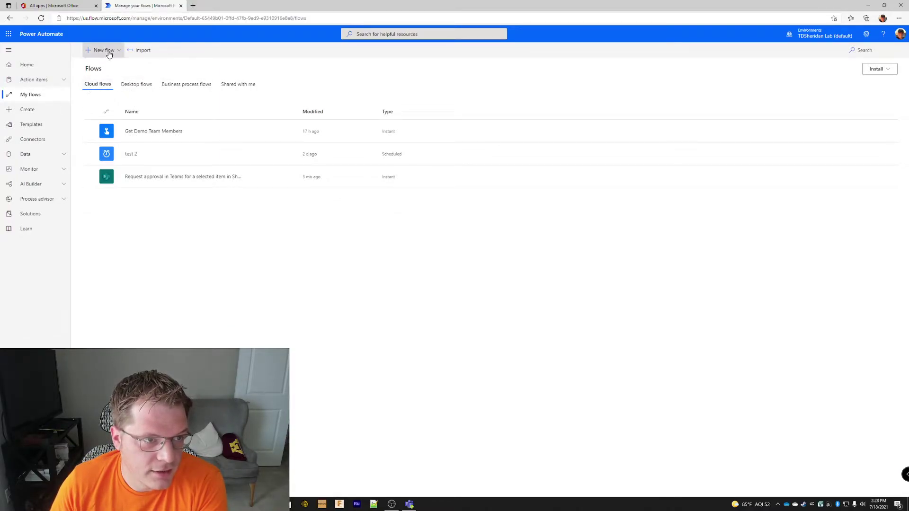
click(108, 52)
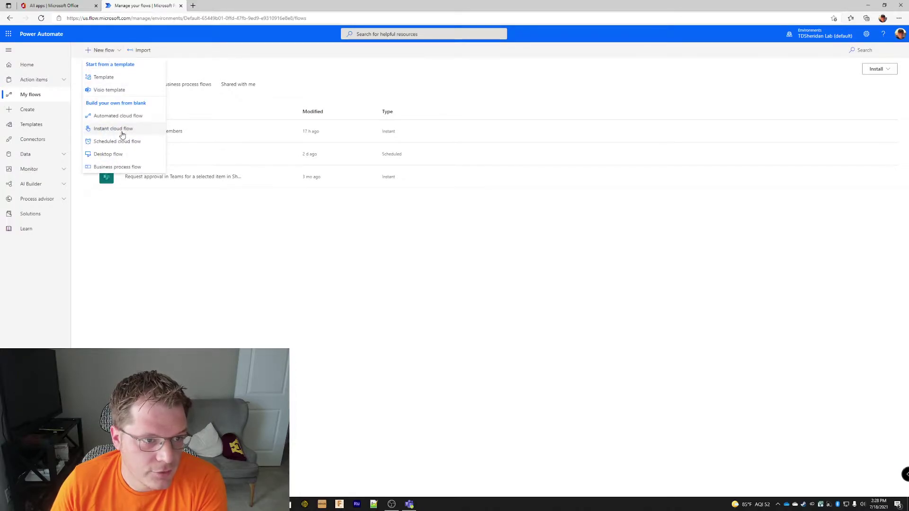
click(122, 133)
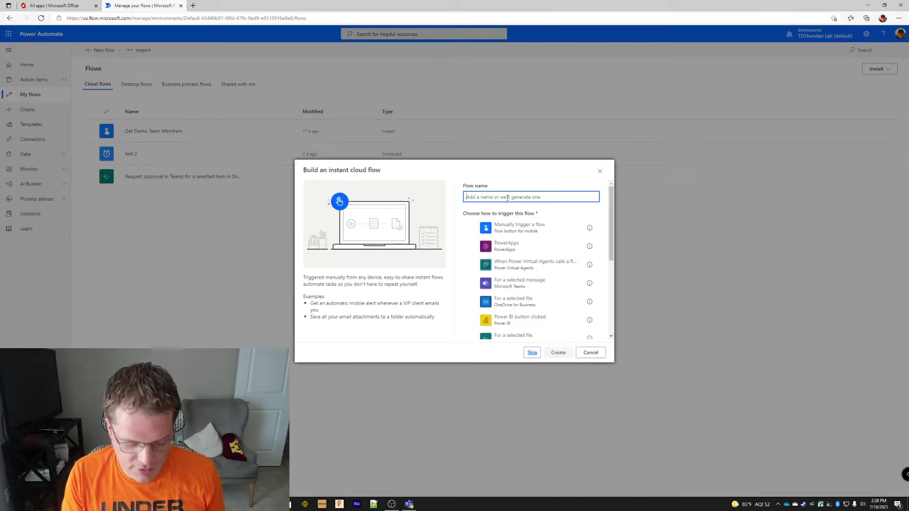
text(C)
text(e)
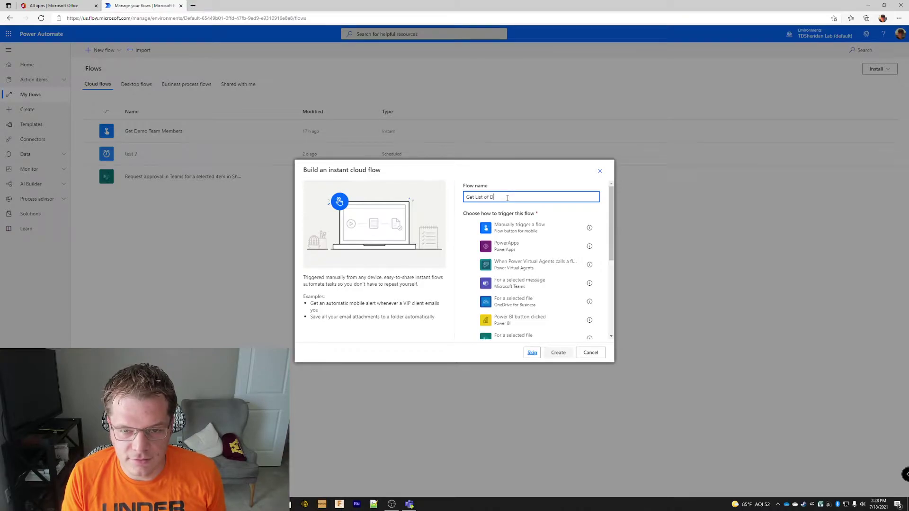
text(t List of Demo Team)
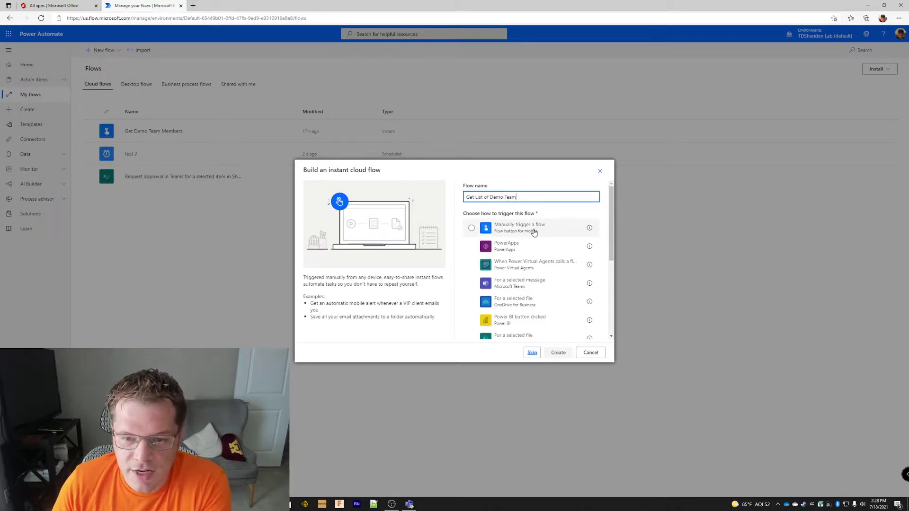
click(525, 232)
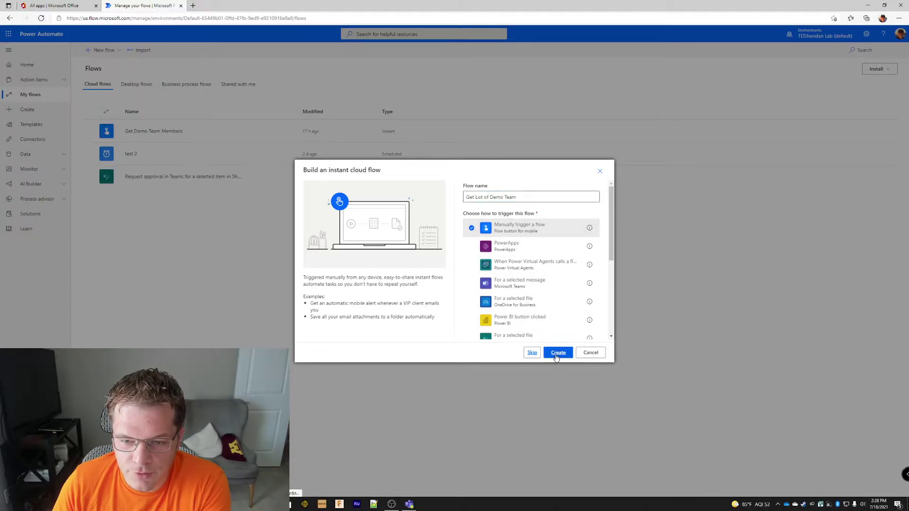
click(557, 353)
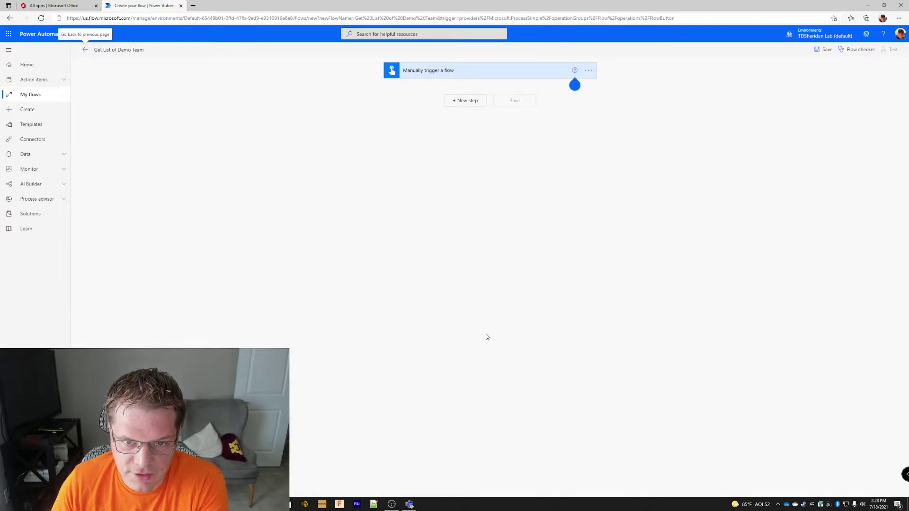
click(465, 101)
text(leams)
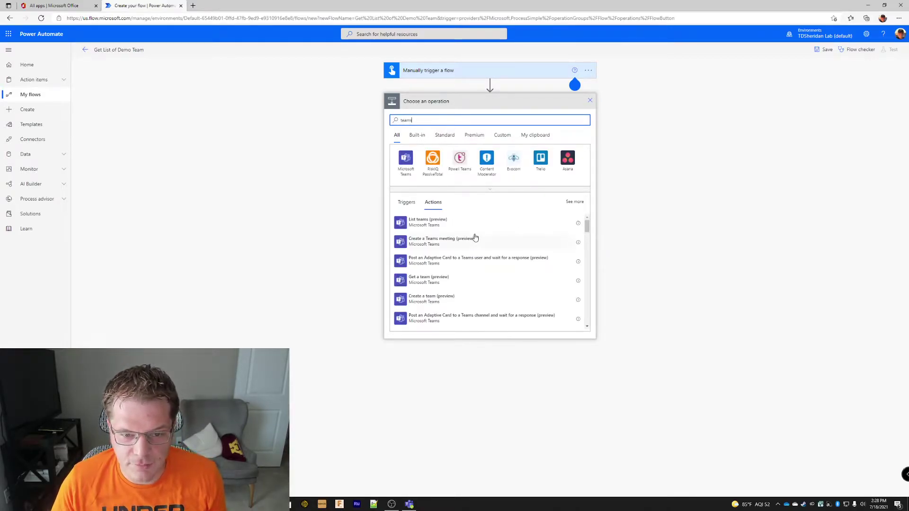
scroll(475, 237, down, 5)
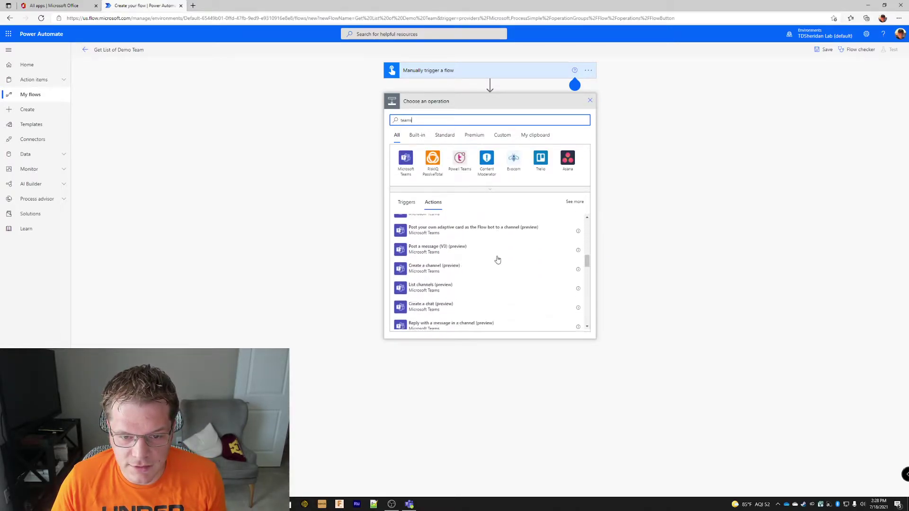
scroll(498, 258, down, 2)
scroll(498, 252, down, 3)
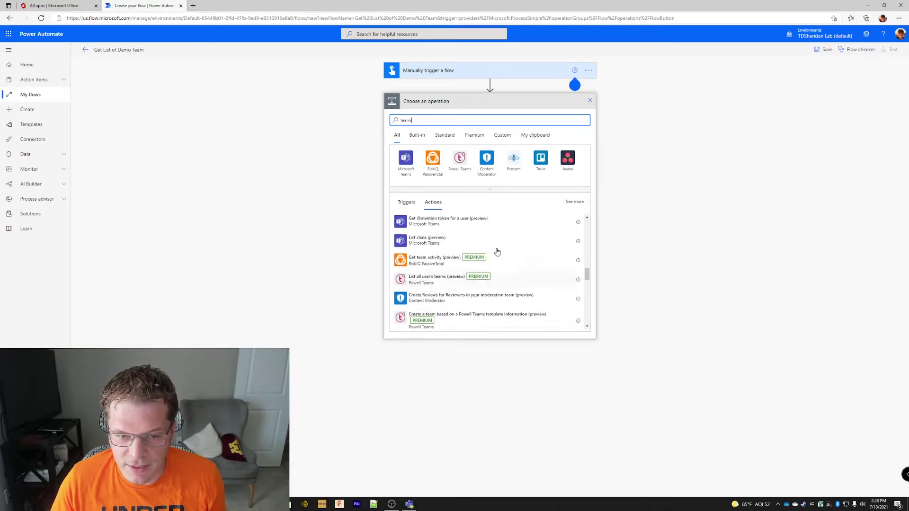
scroll(497, 252, up, 7)
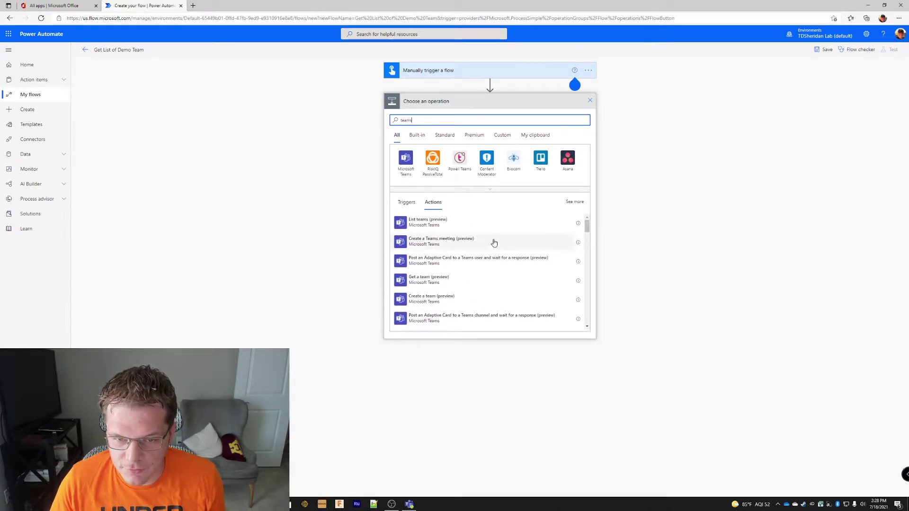
key(ctrl+a)
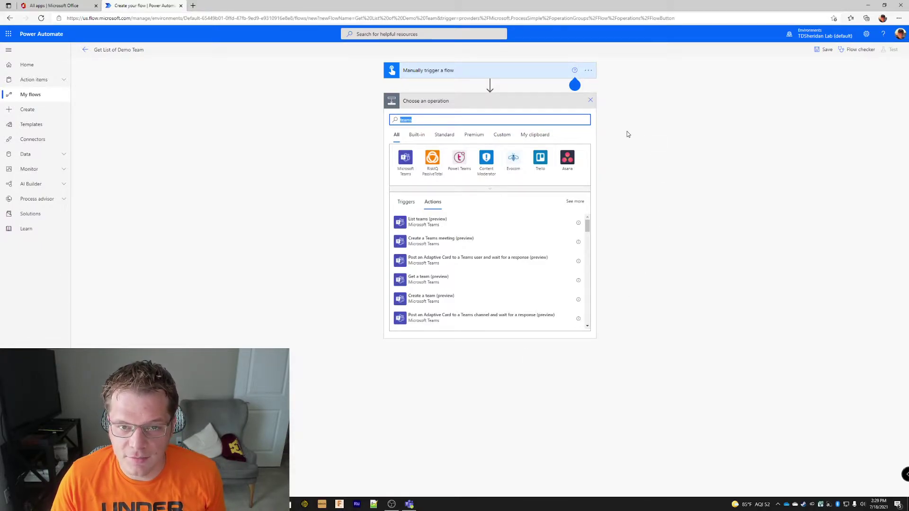
- Search operations for 'list group members' and scroll down to Office 365 Groups' List group members
text(le)
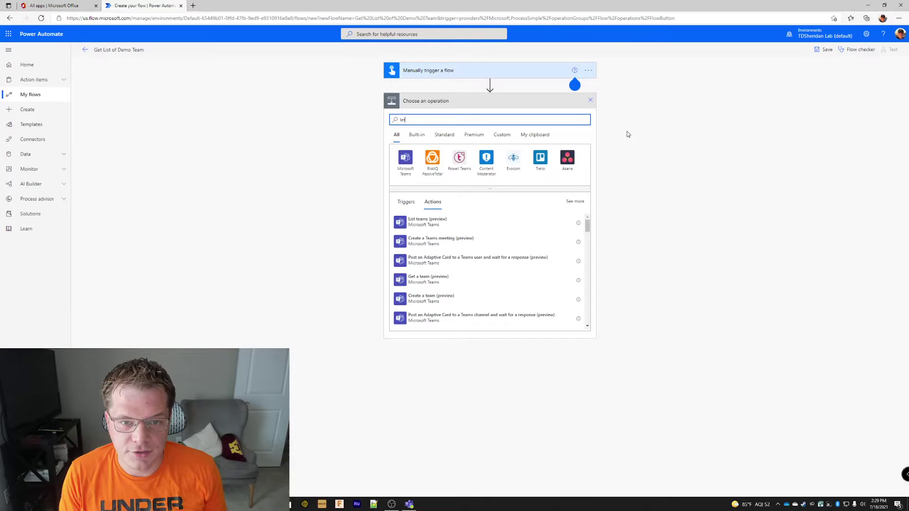
text(st g)
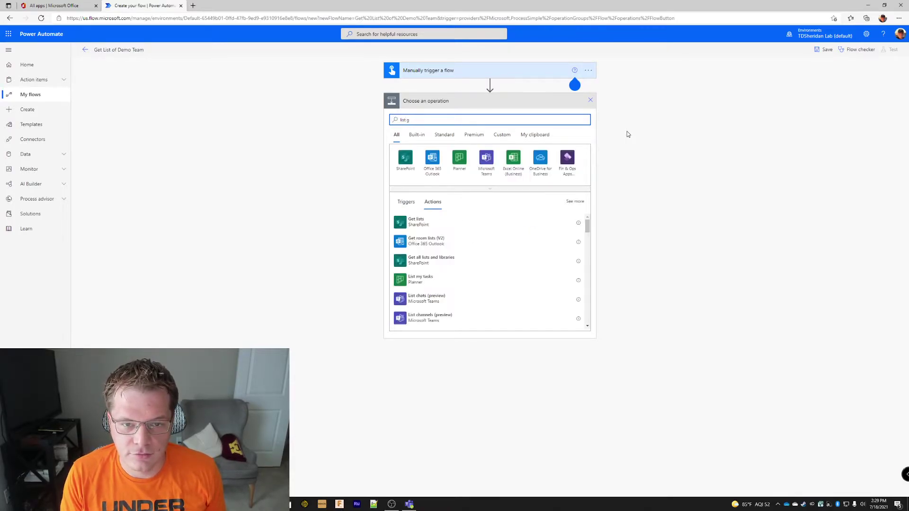
text(roup members)
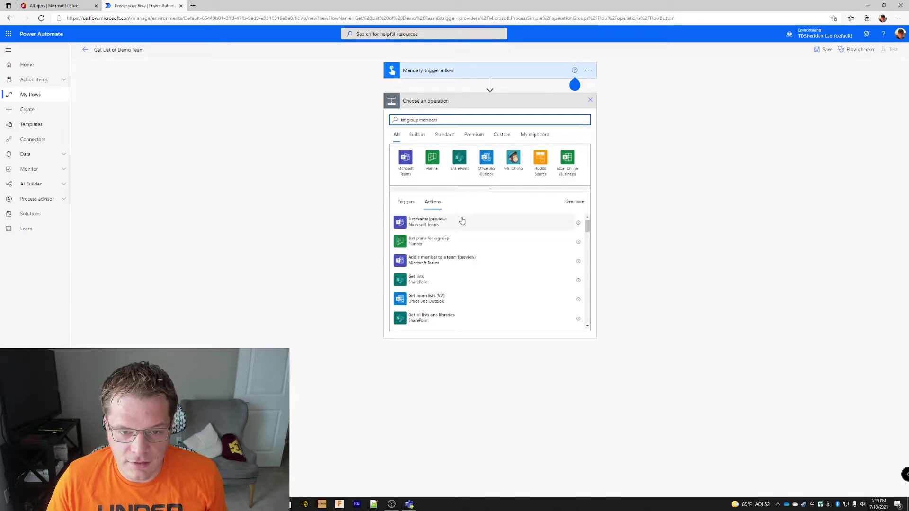
scroll(457, 261, down, 3)
scroll(461, 262, down, 6)
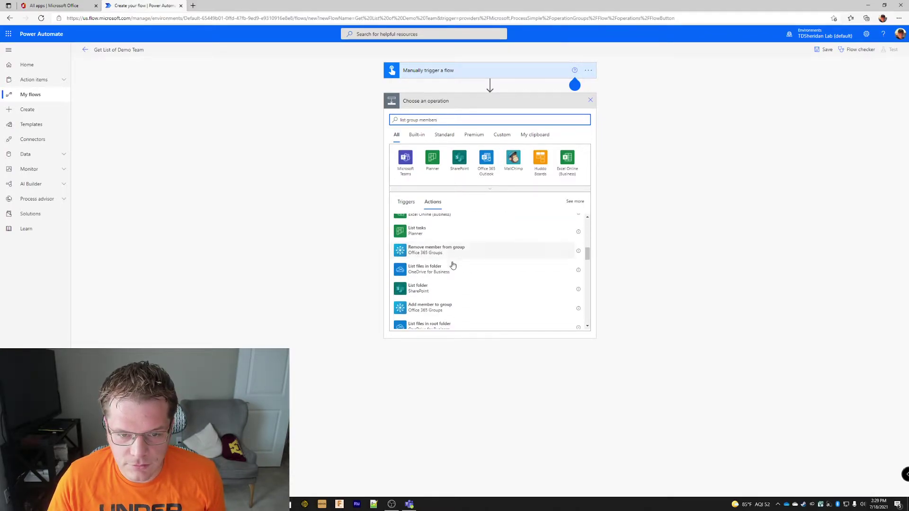
scroll(450, 284, down, 1)
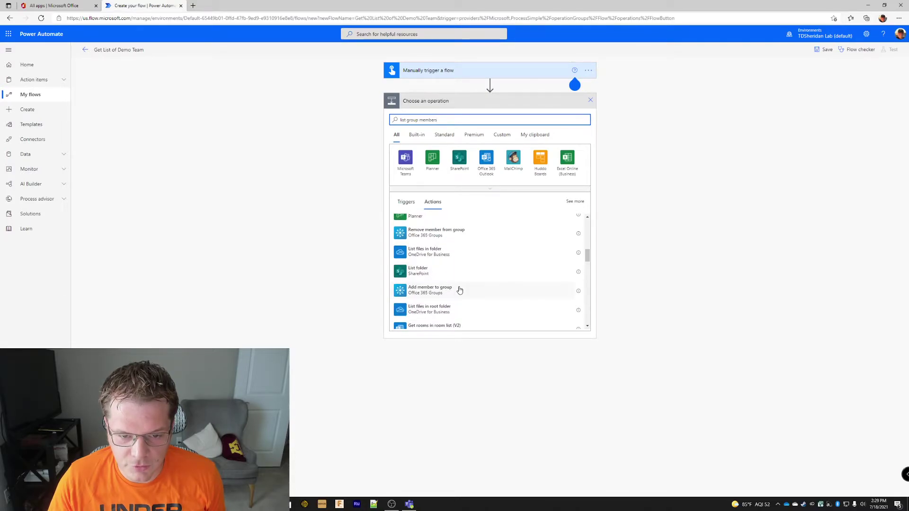
scroll(457, 288, down, 5)
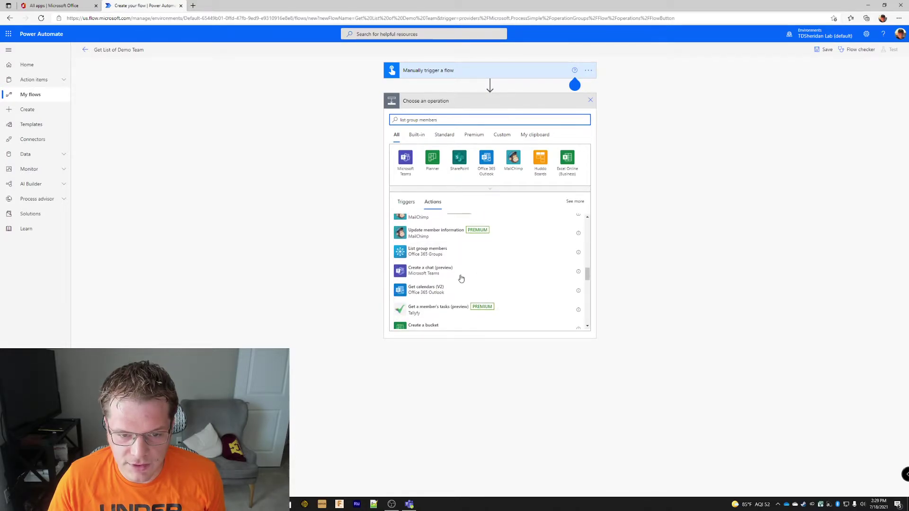
- Add a List group members step for the Demo Team group with Top set to 999
click(466, 257)
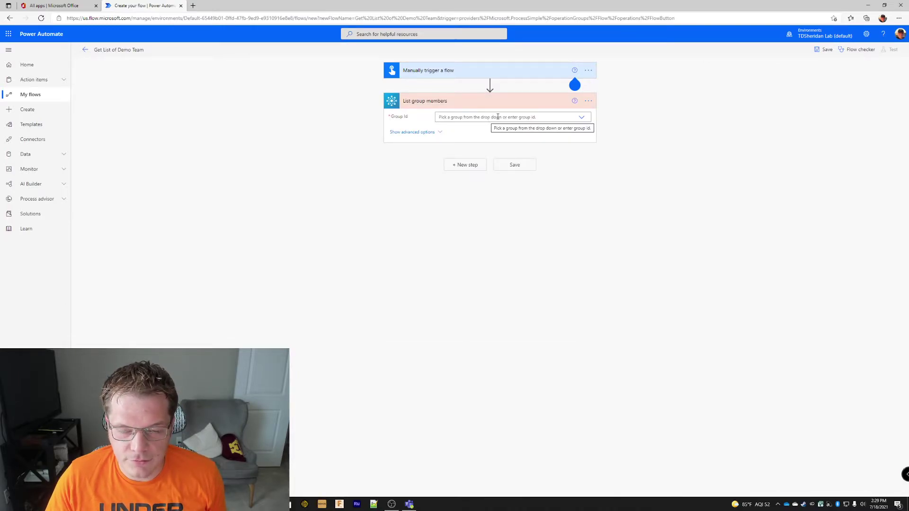
click(500, 117)
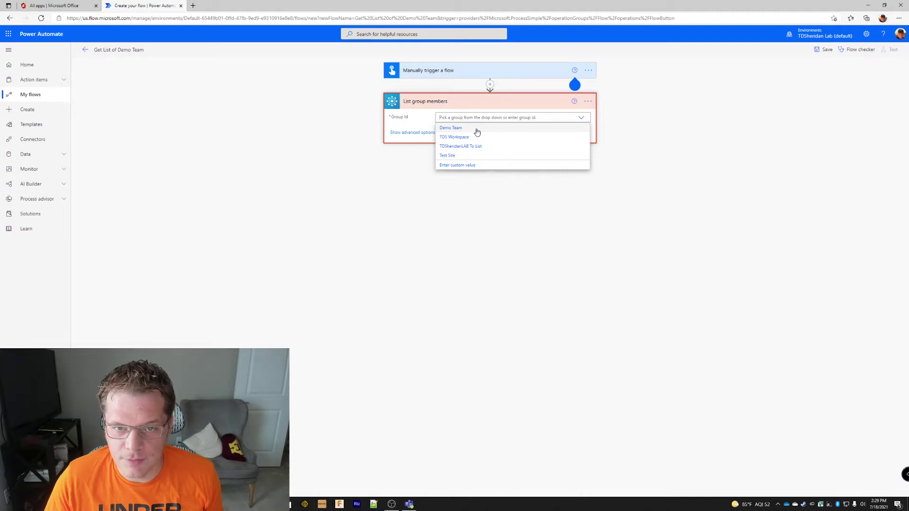
click(477, 129)
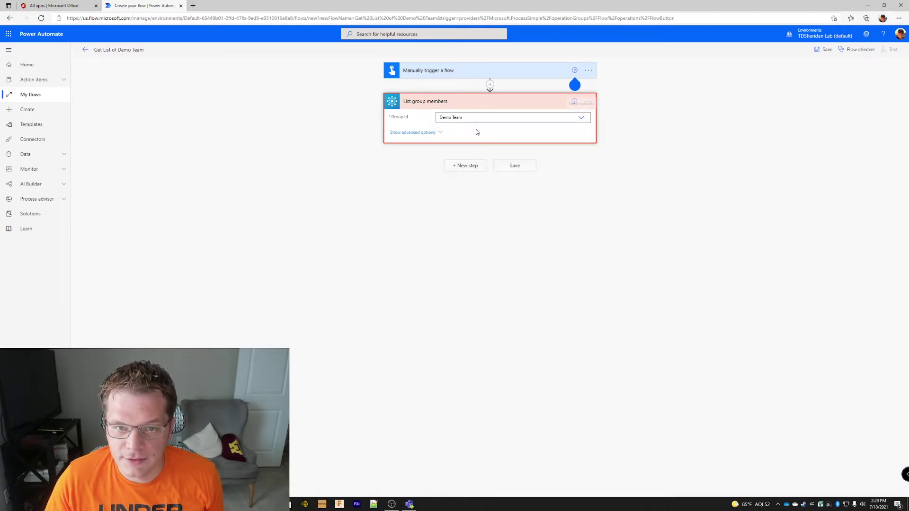
click(423, 134)
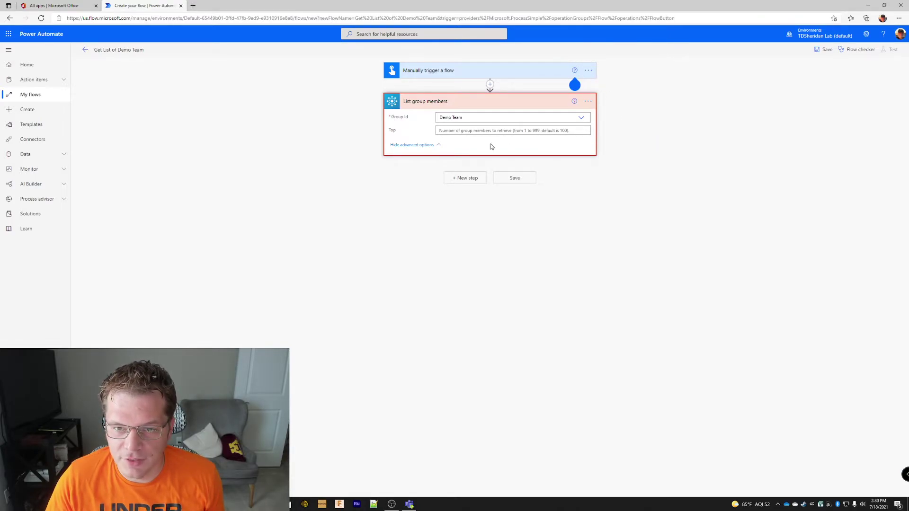
click(469, 131)
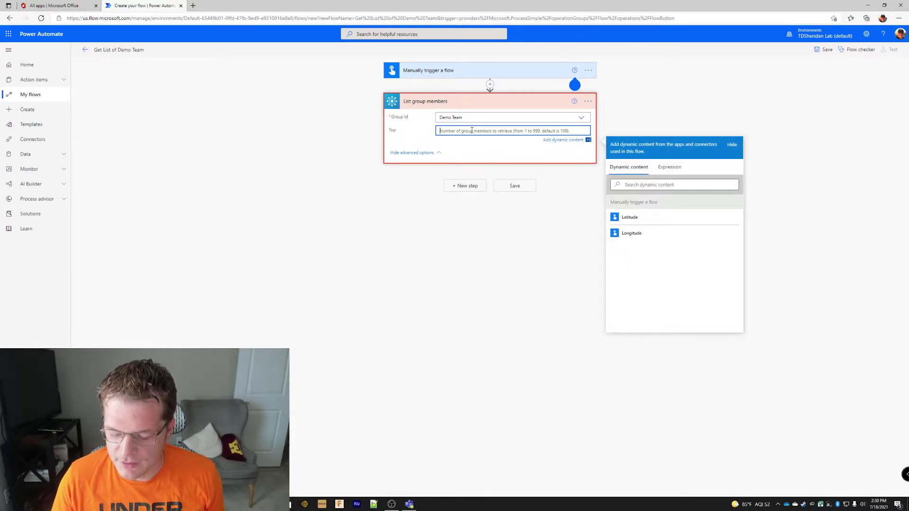
text(999)
click(484, 153)
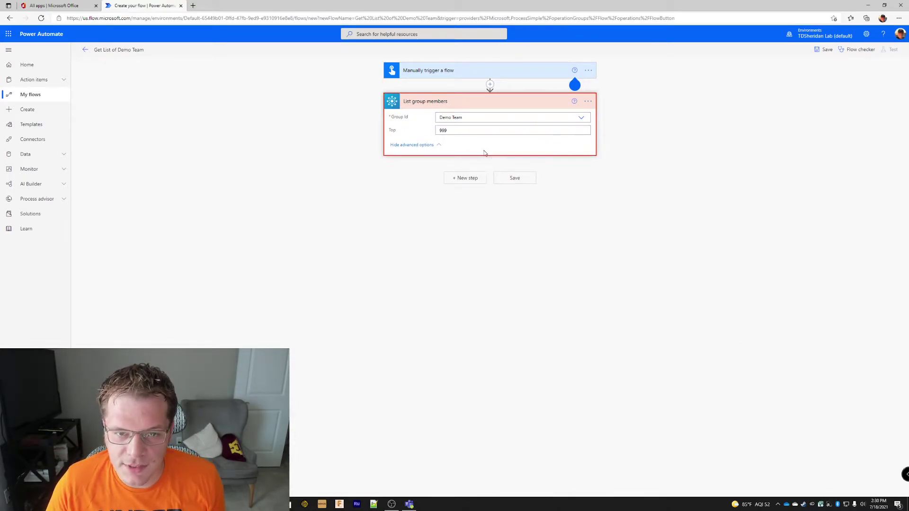
click(515, 178)
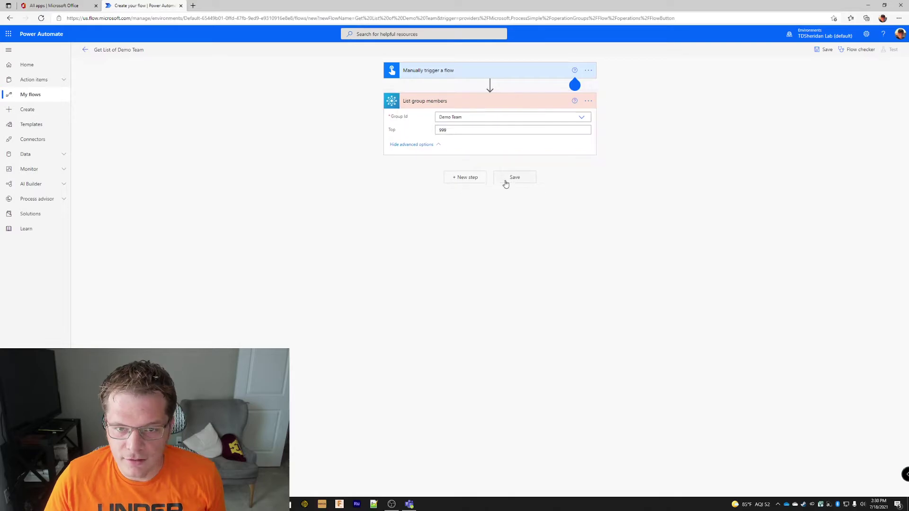
- Add a Create CSV table step whose From uses the member list's value output
click(465, 178)
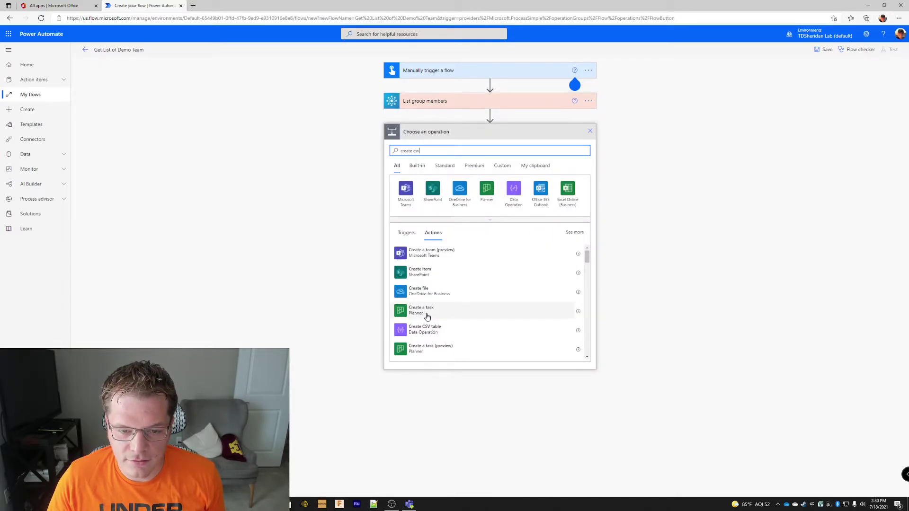
click(450, 334)
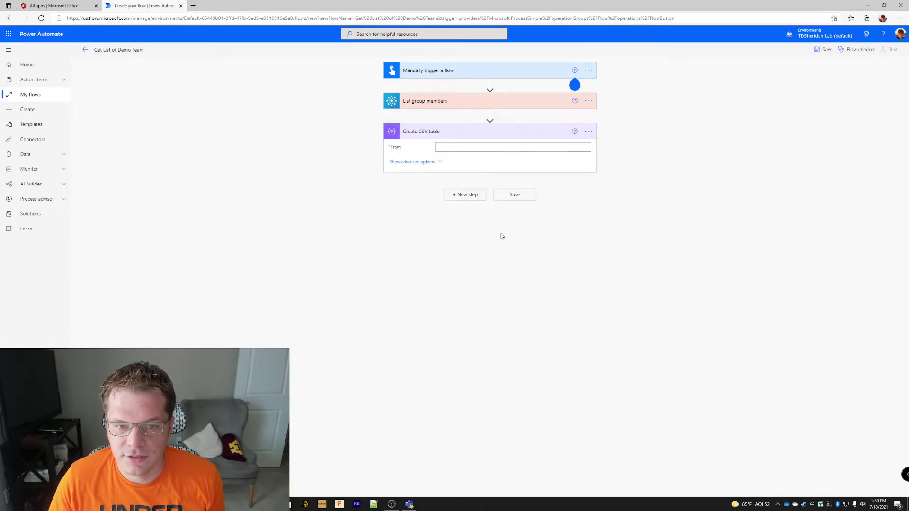
click(450, 148)
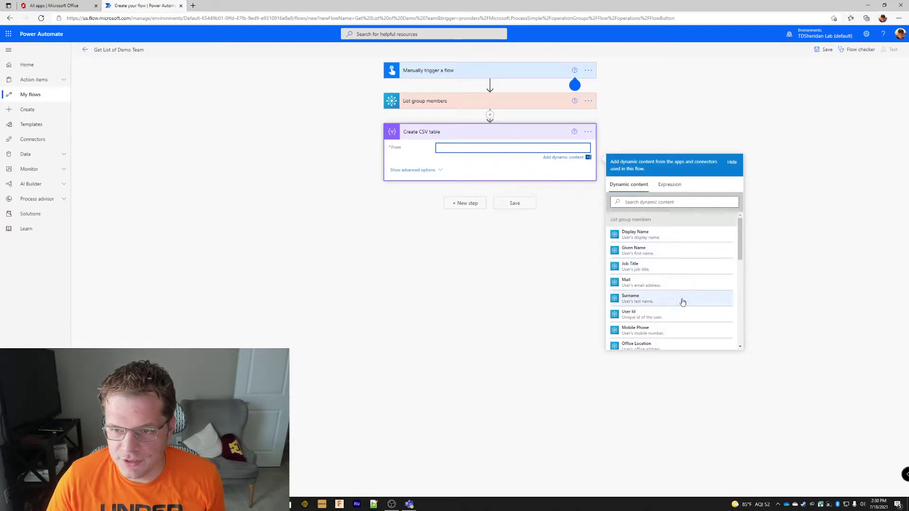
scroll(668, 278, down, 3)
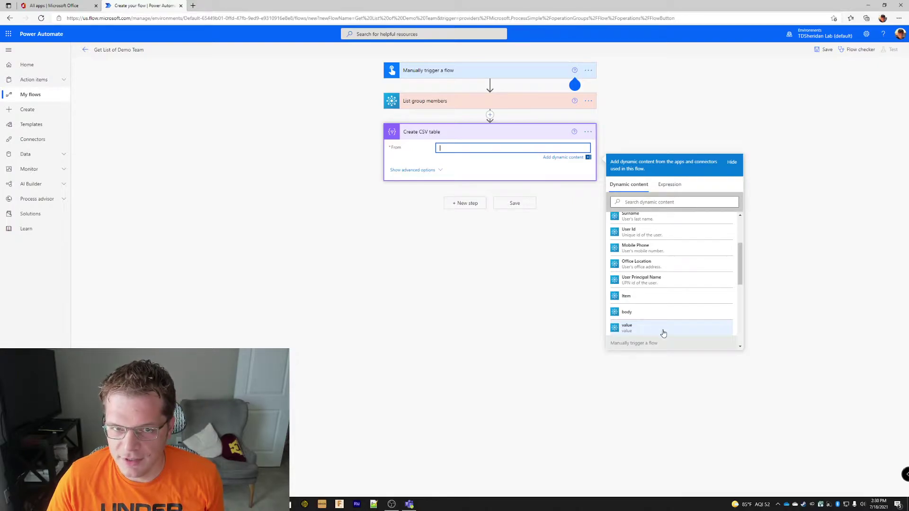
click(627, 328)
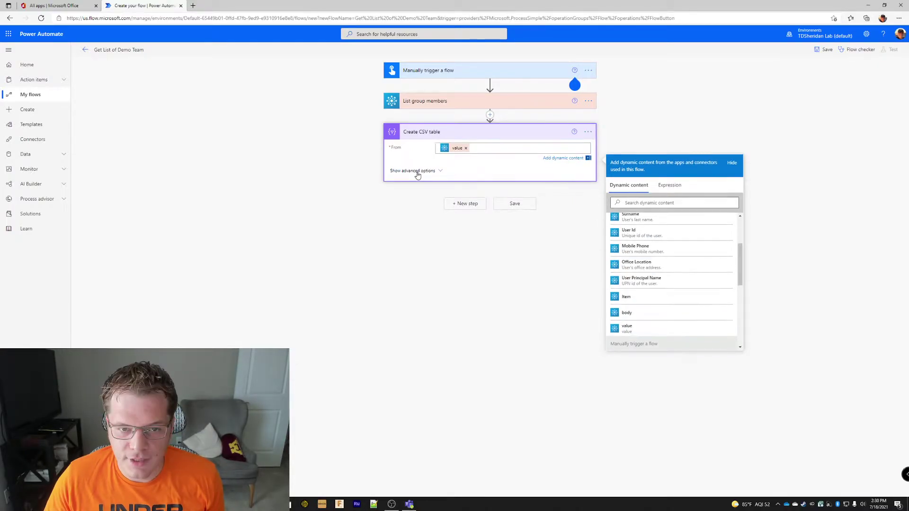
click(414, 170)
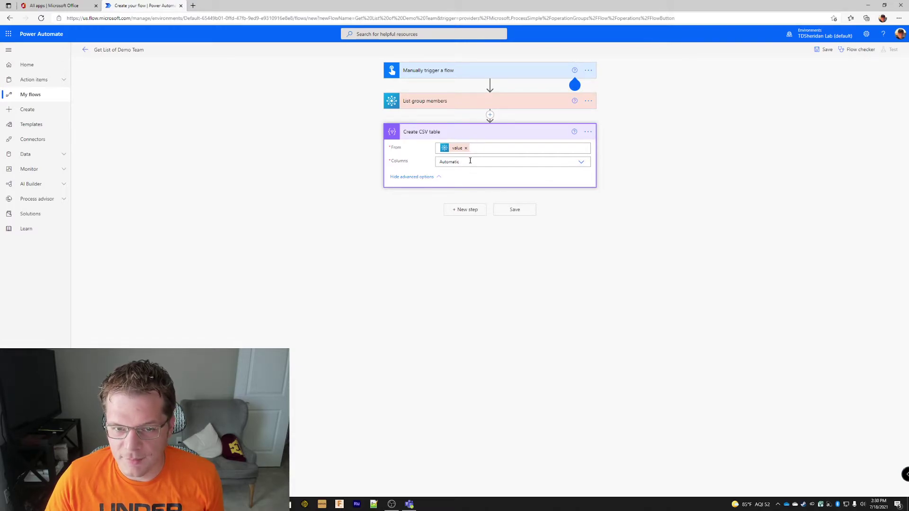
- Put the members' value output back into From and open the Columns mode dropdown
click(504, 149)
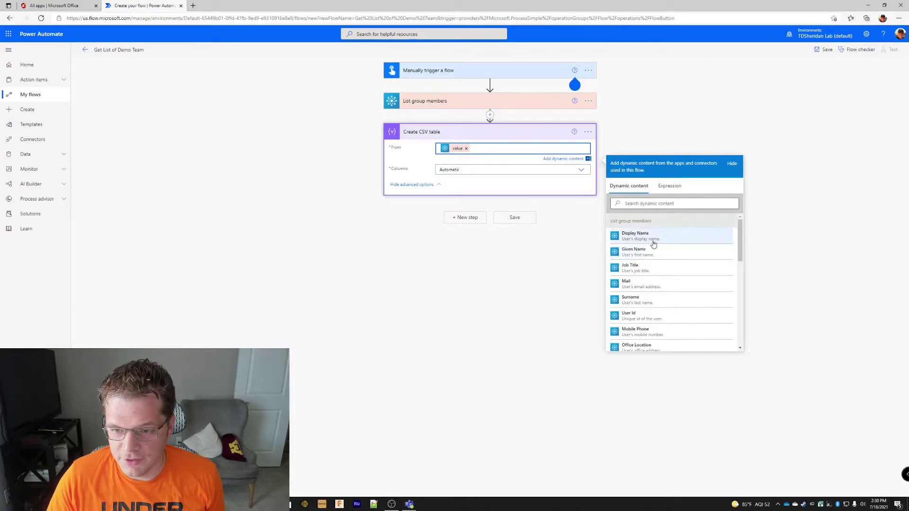
scroll(651, 242, down, 1)
scroll(653, 244, down, 3)
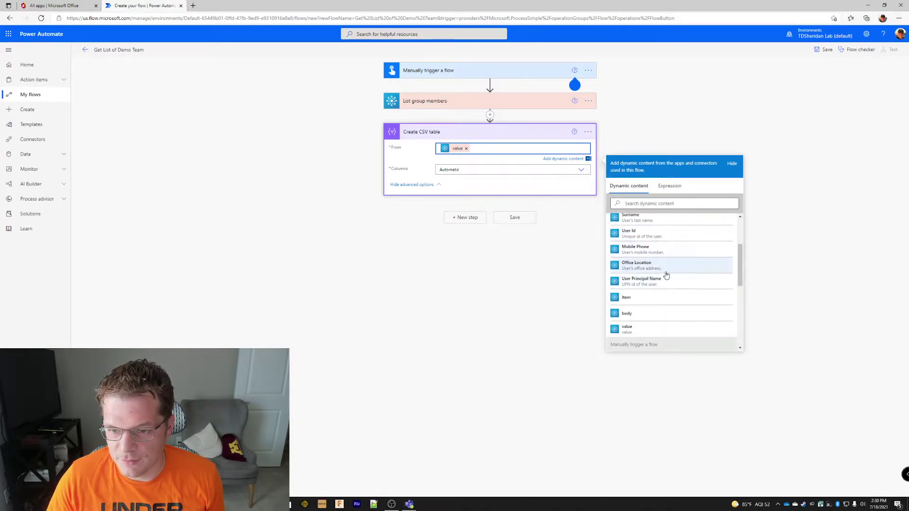
scroll(665, 273, up, 4)
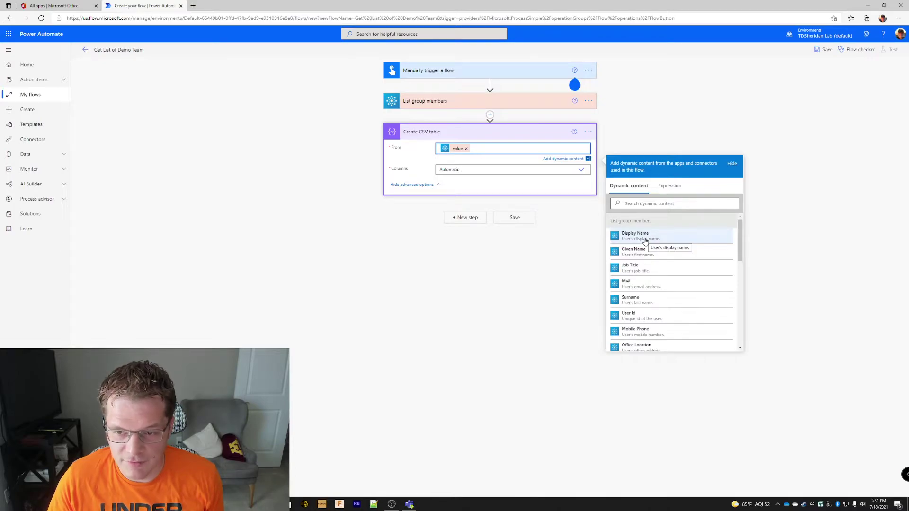
scroll(675, 254, down, 1)
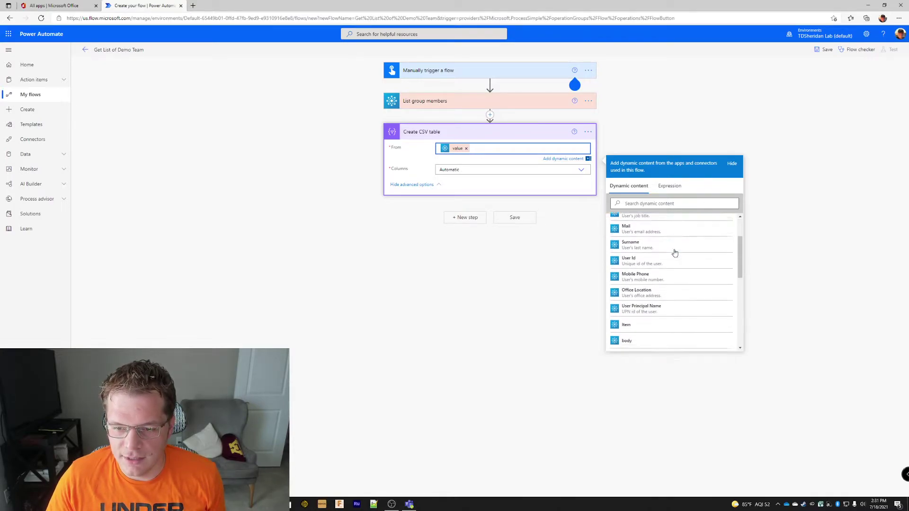
scroll(675, 284, down, 1)
scroll(675, 286, up, 3)
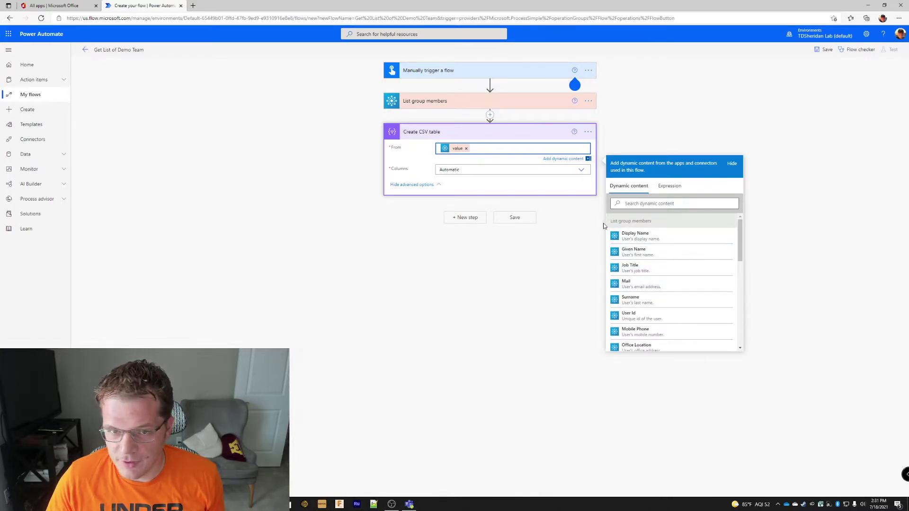
click(580, 171)
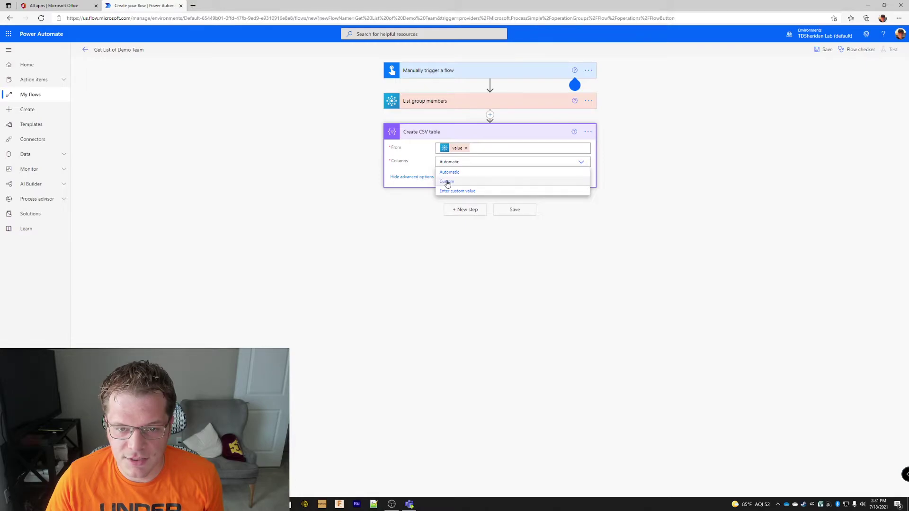
- Switch Columns to Custom and add a DisplayName column filled from Display Name
click(447, 182)
click(411, 179)
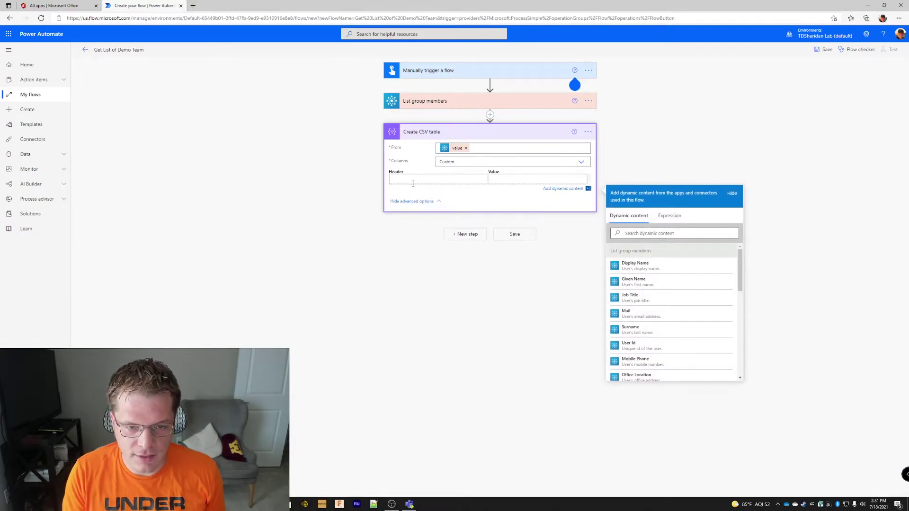
text(Displa)
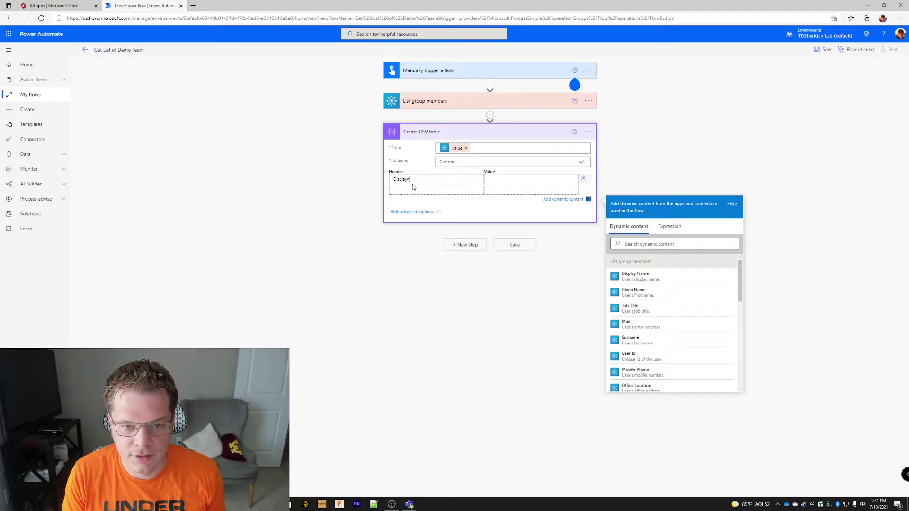
text(yName)
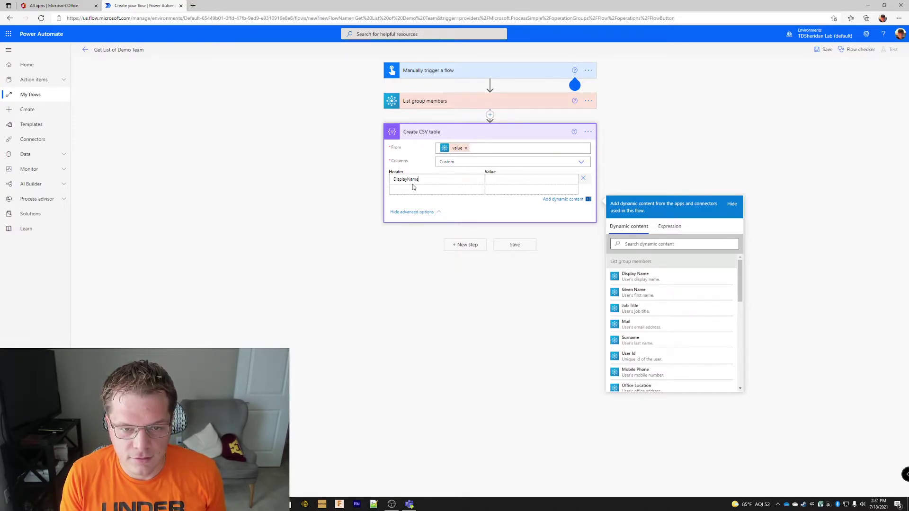
click(493, 181)
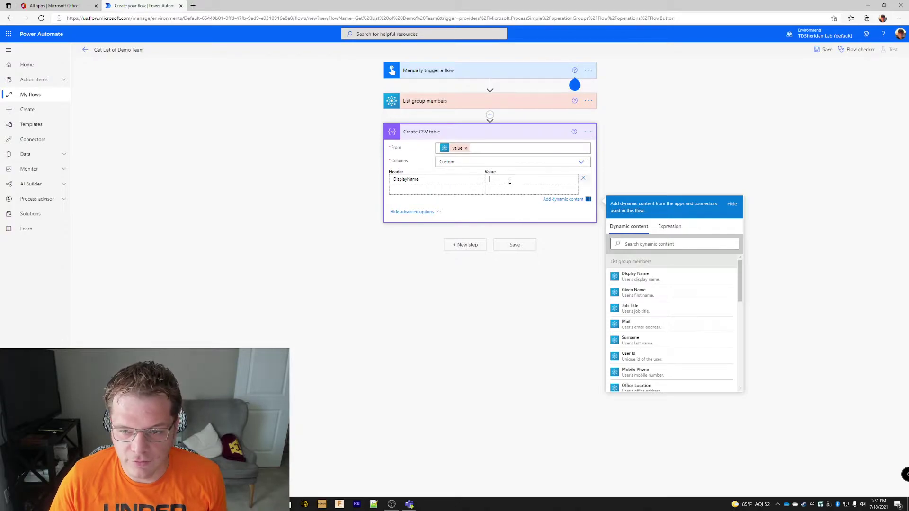
click(653, 277)
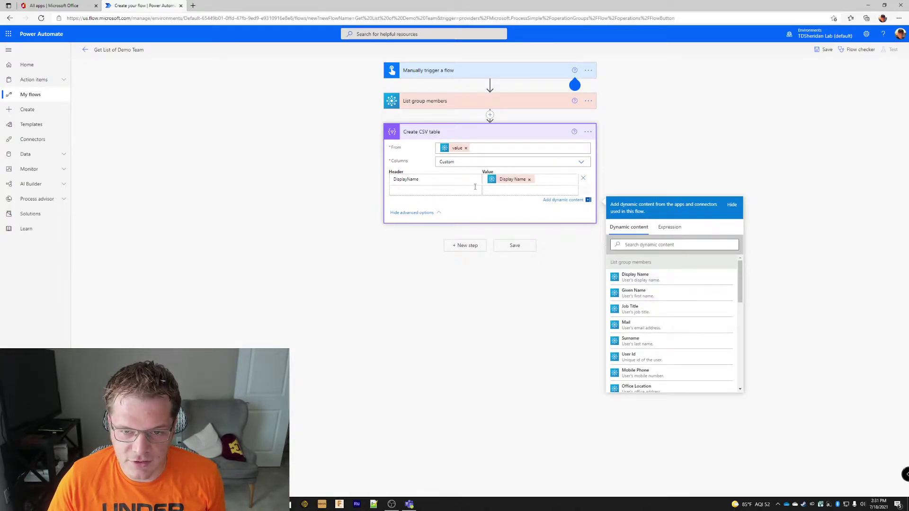
- Add an EmailAddress column from Mail and a UPN column from User Principal Name
click(442, 192)
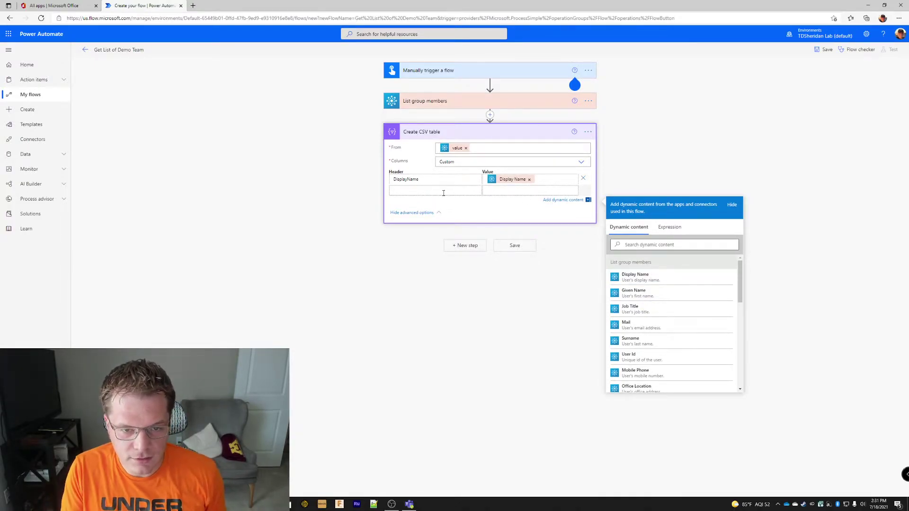
text(EmailAddress)
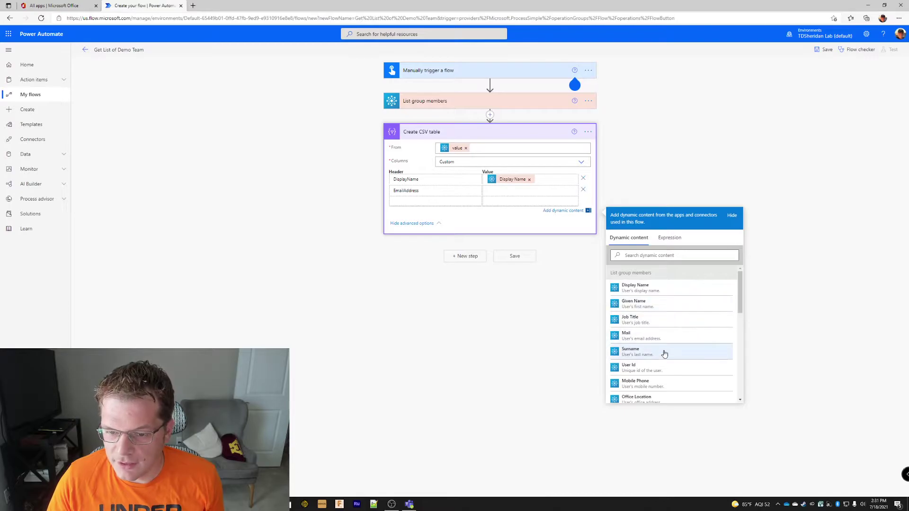
click(660, 334)
click(432, 204)
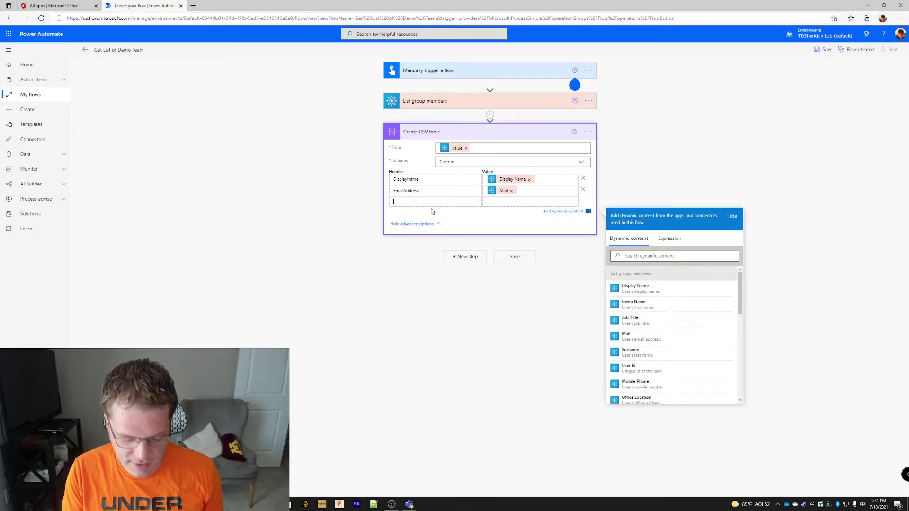
text(UPN)
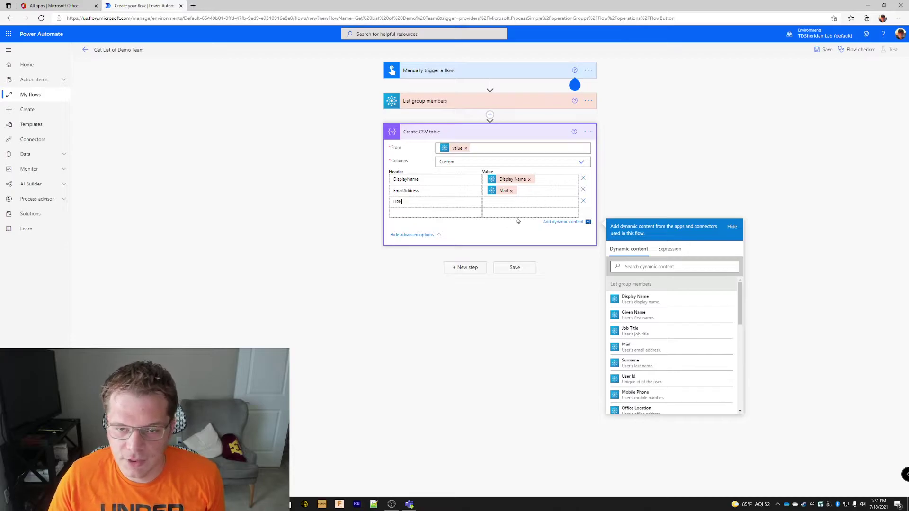
scroll(645, 336, down, 3)
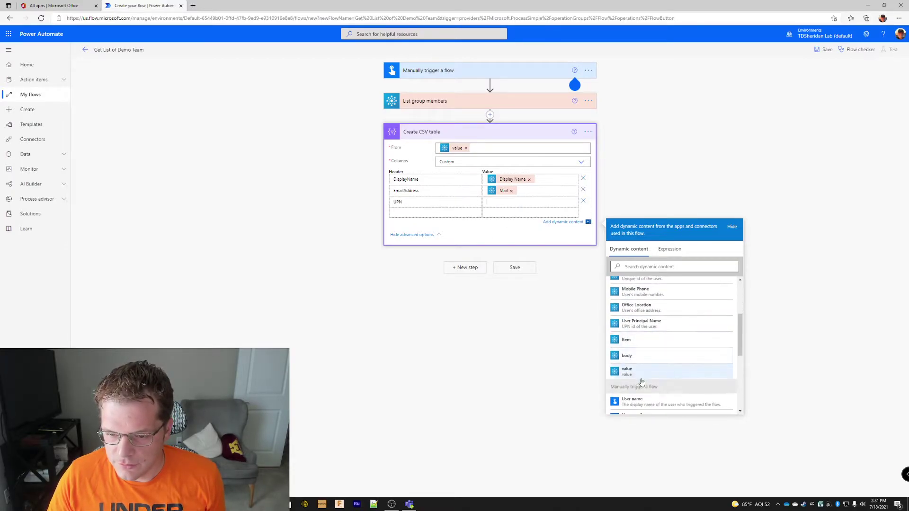
click(645, 327)
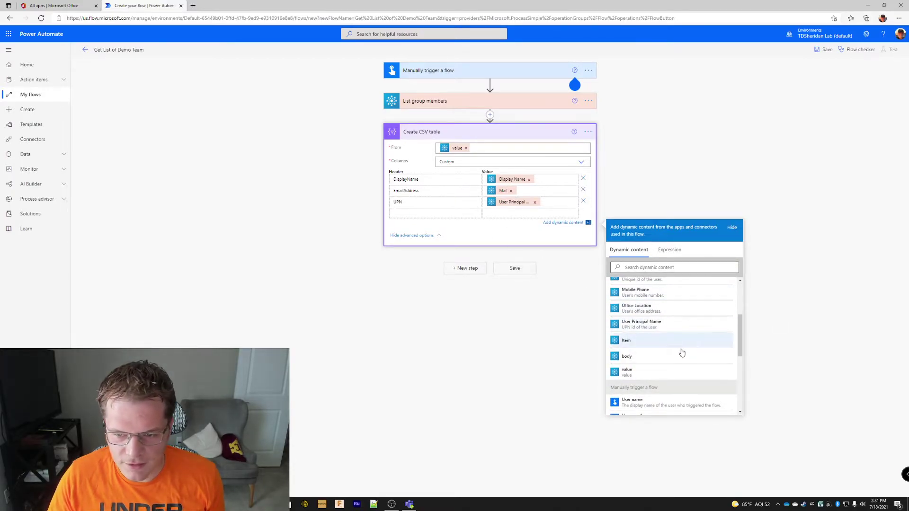
scroll(669, 343, up, 1)
scroll(669, 343, up, 2)
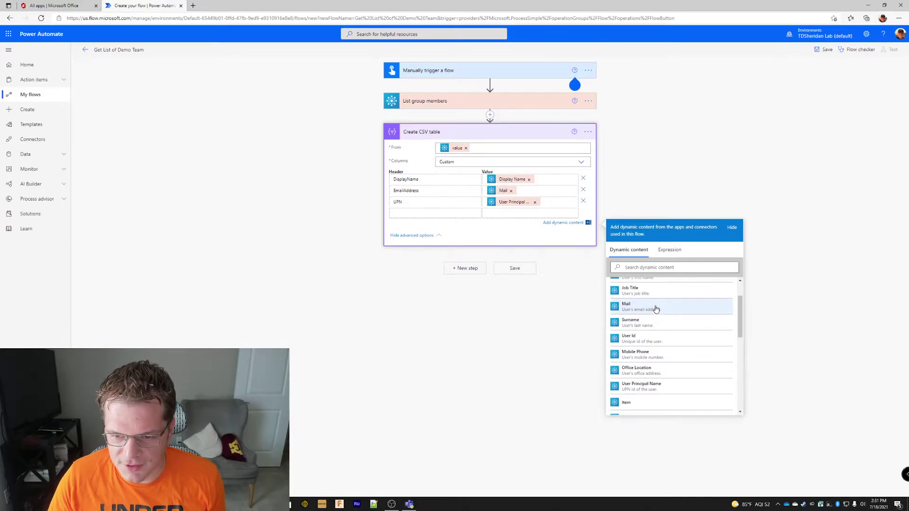
- Add a OneDrive for Business Create file step after the CSV table, found by searching 'create file'
click(466, 269)
text(create)
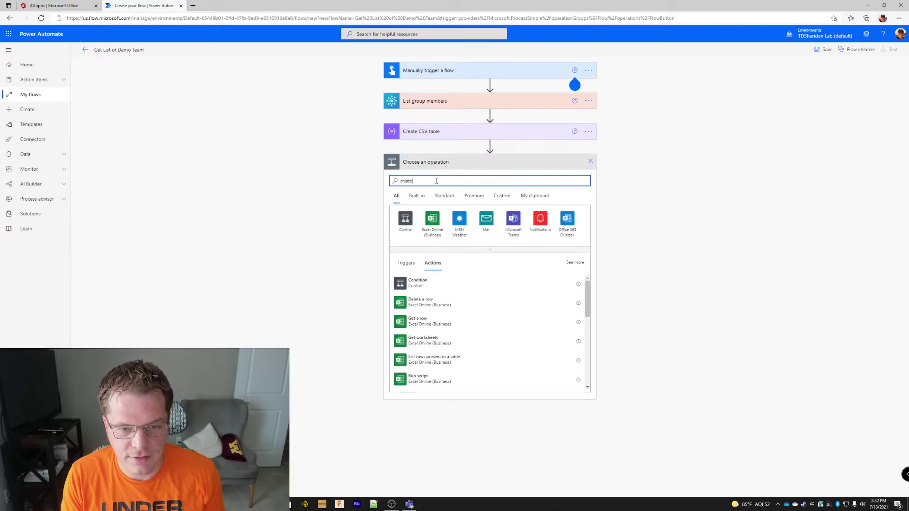
text( file)
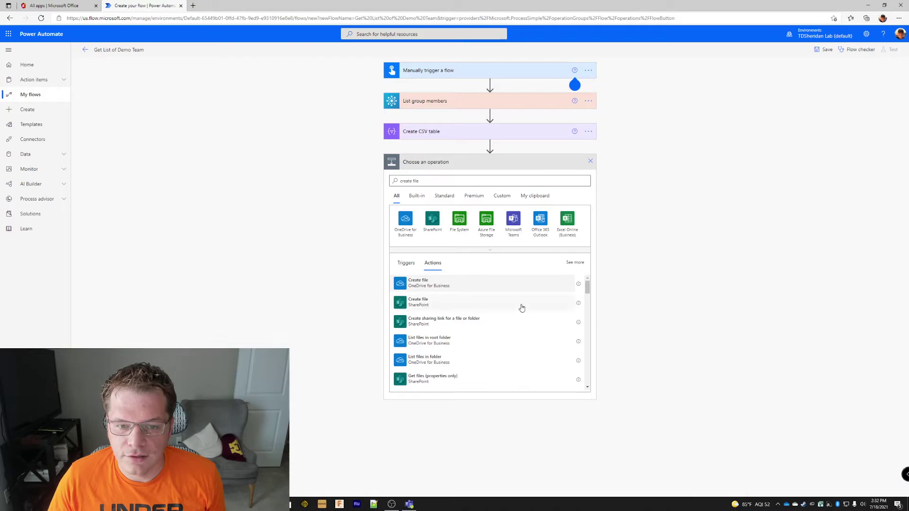
click(516, 283)
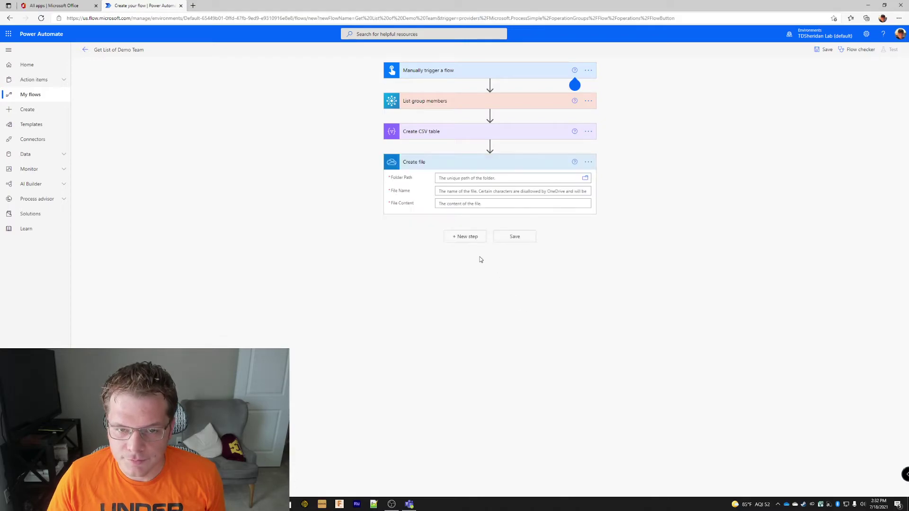
- Browse the Folder Path picker into the Root folder and back to the top-level list
click(586, 179)
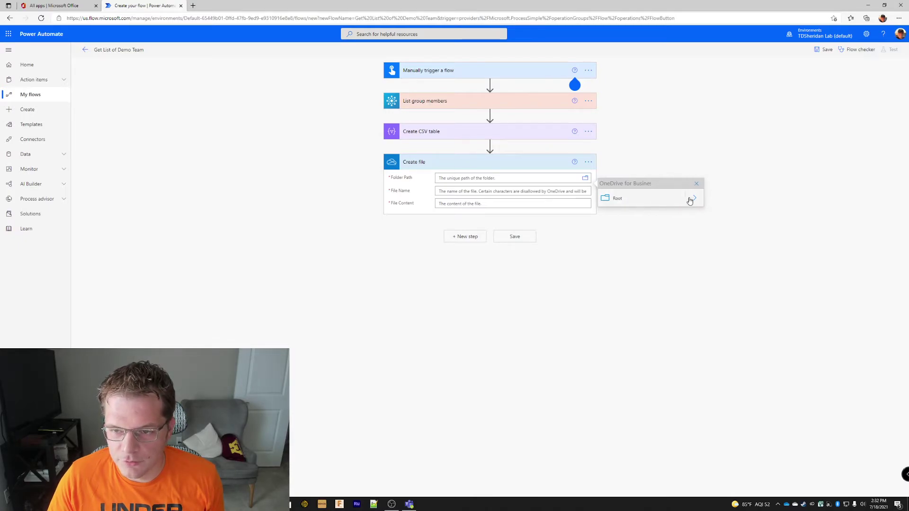
click(692, 199)
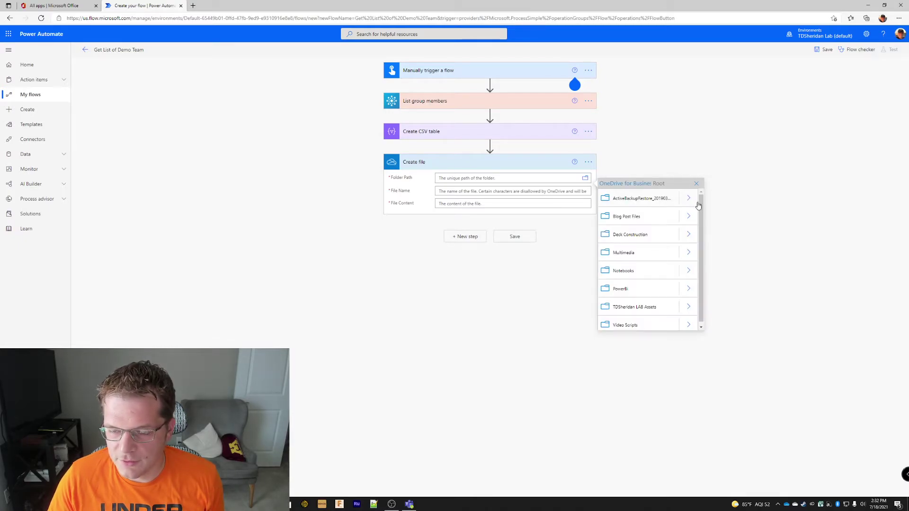
click(639, 184)
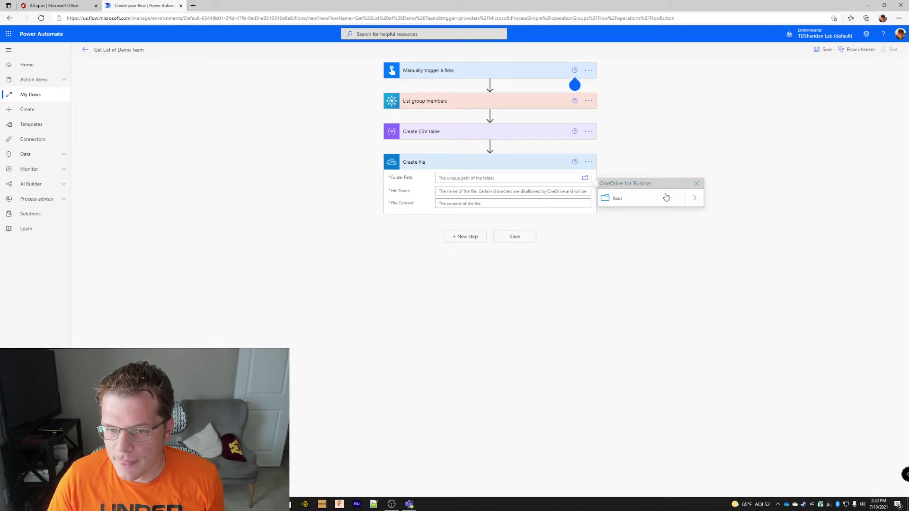
- Set the Create file Folder Path to root (/) and clear the stray File Name text
click(615, 200)
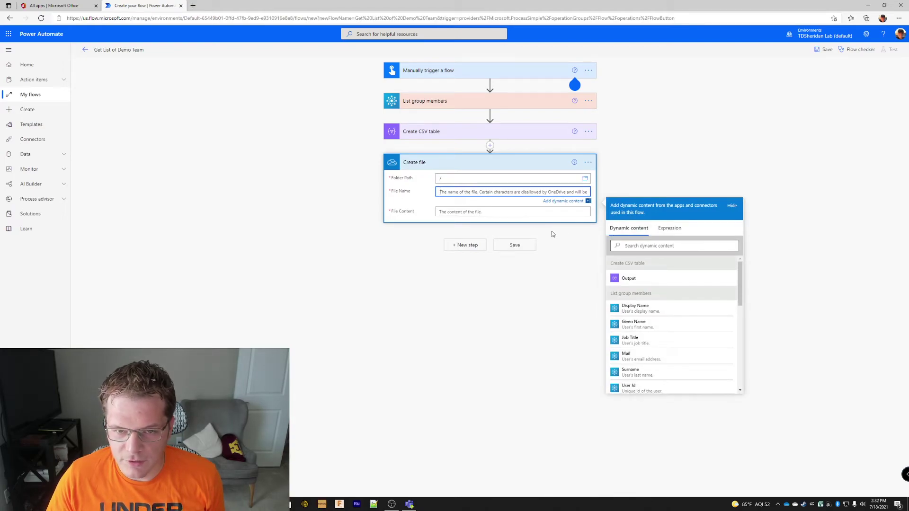
text(dsklsdafjkl;as)
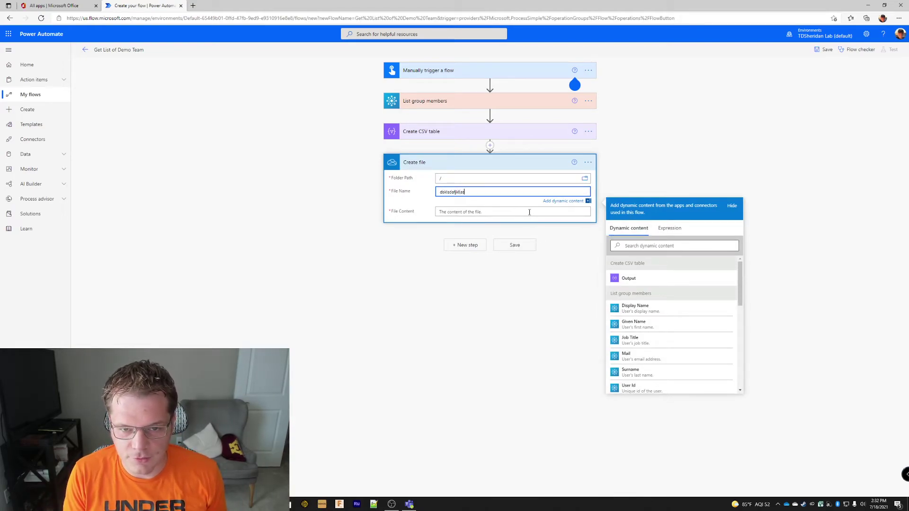
text(dfasdfa)
key(BackSpace)
key(BackSpace)
key(BackSpace)
key(BackSpace)
key(BackSpace)
key(BackSpace)
key(BackSpace)
key(BackSpace)
key(BackSpace)
key(BackSpace)
key(BackSpace)
key(BackSpace)
key(BackSpace)
key(BackSpace)
key(BackSpace)
key(BackSpace)
key(BackSpace)
key(BackSpace)
key(BackSpace)
key(BackSpace)
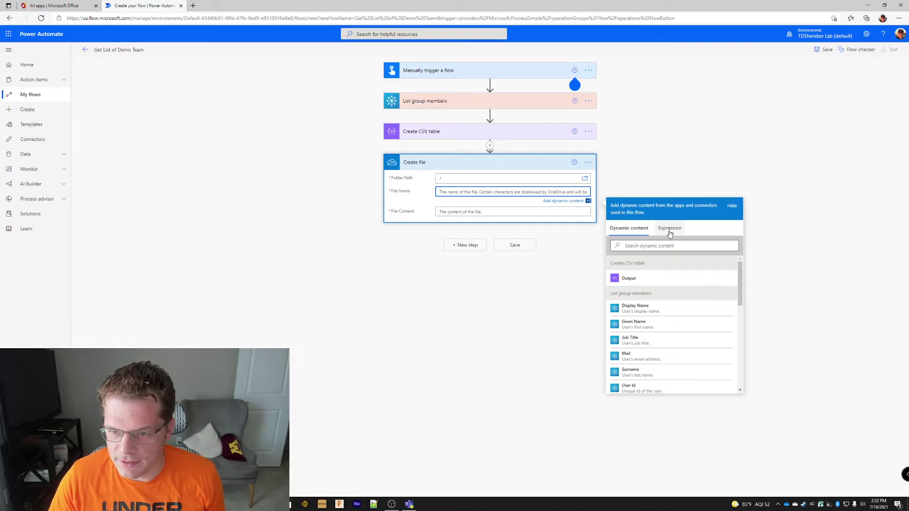
- Set the File Name to a utcNow() expression followed by '-DamoTeamMembers.csv'
click(670, 229)
scroll(663, 326, down, 4)
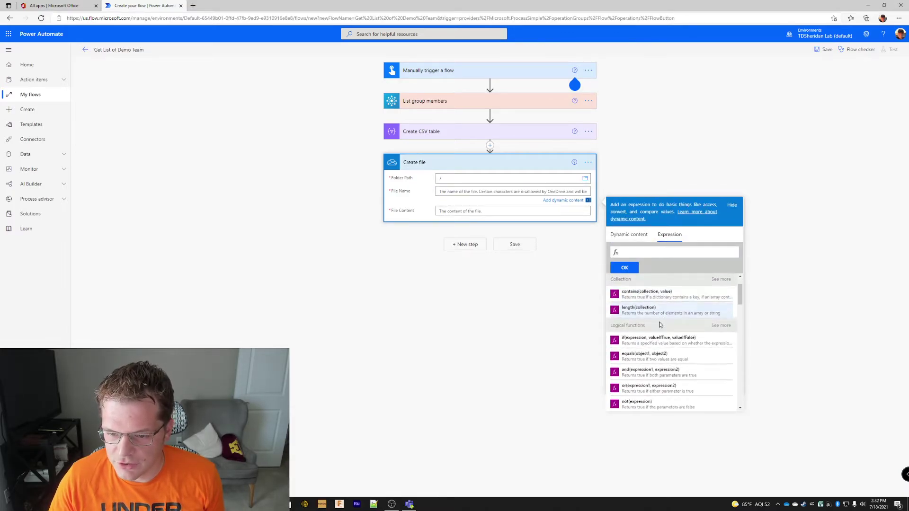
scroll(657, 311, down, 5)
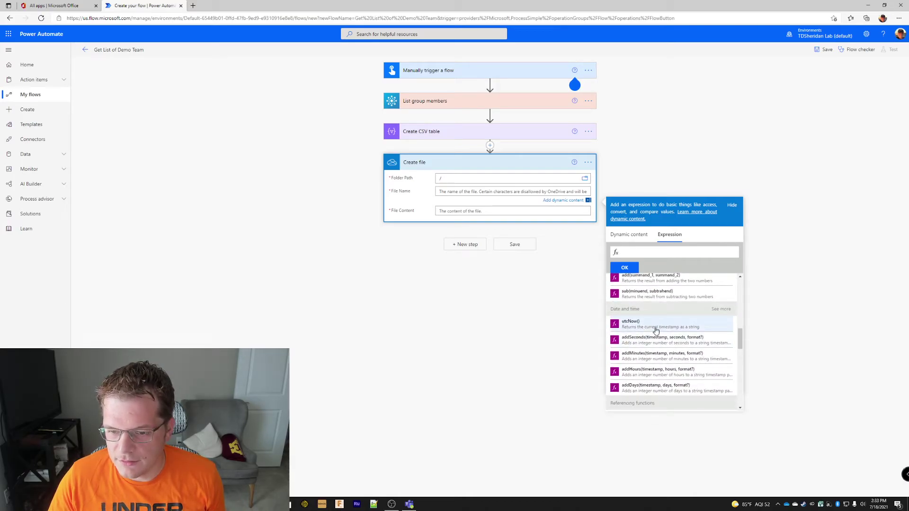
click(655, 327)
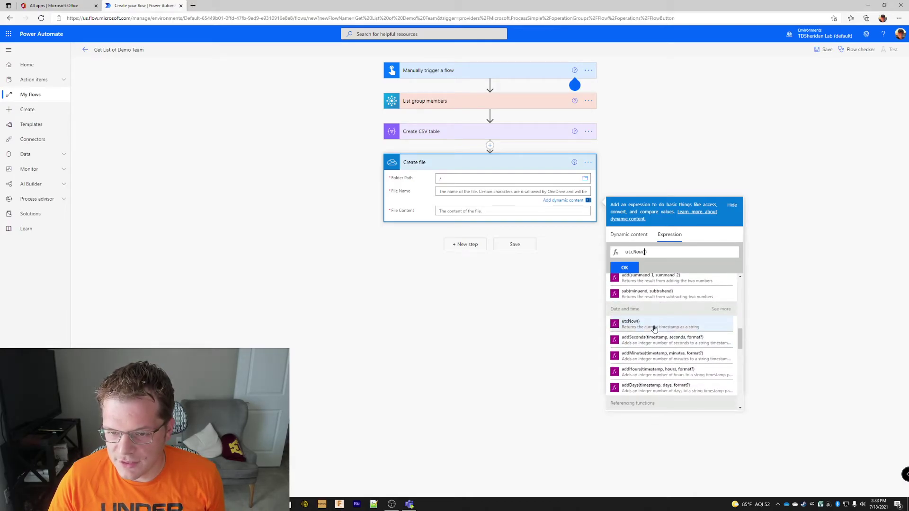
click(625, 268)
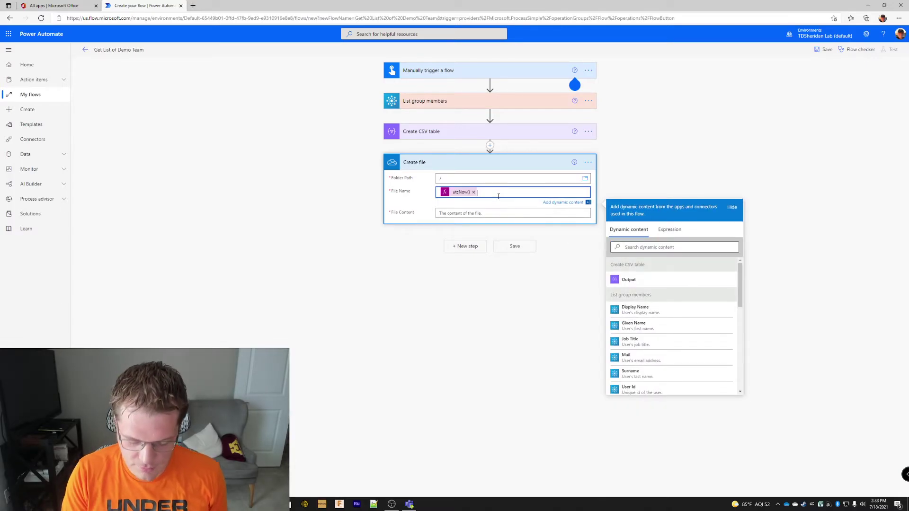
text(-Damo)
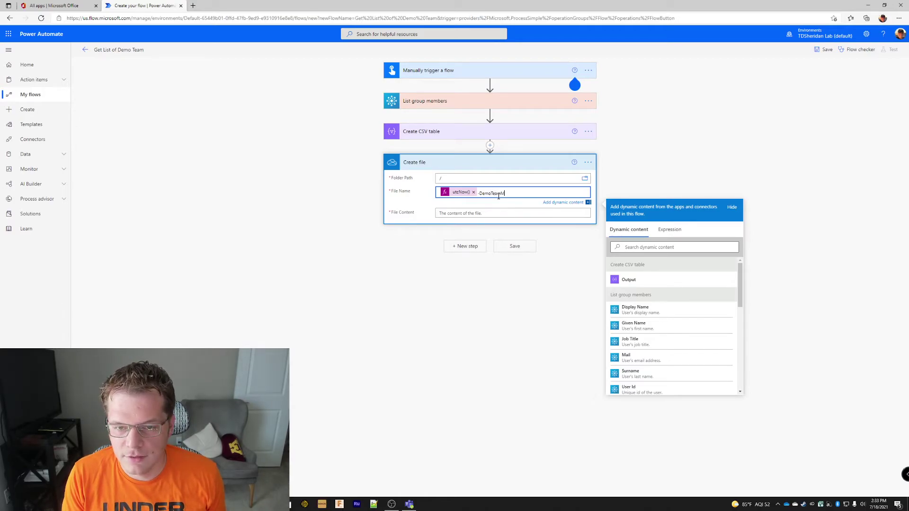
text(TeamMembers.cs)
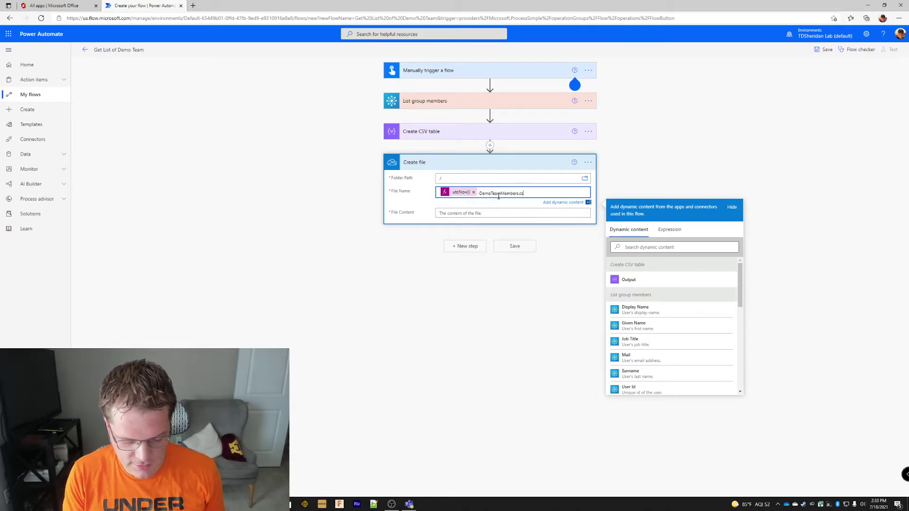
text(v)
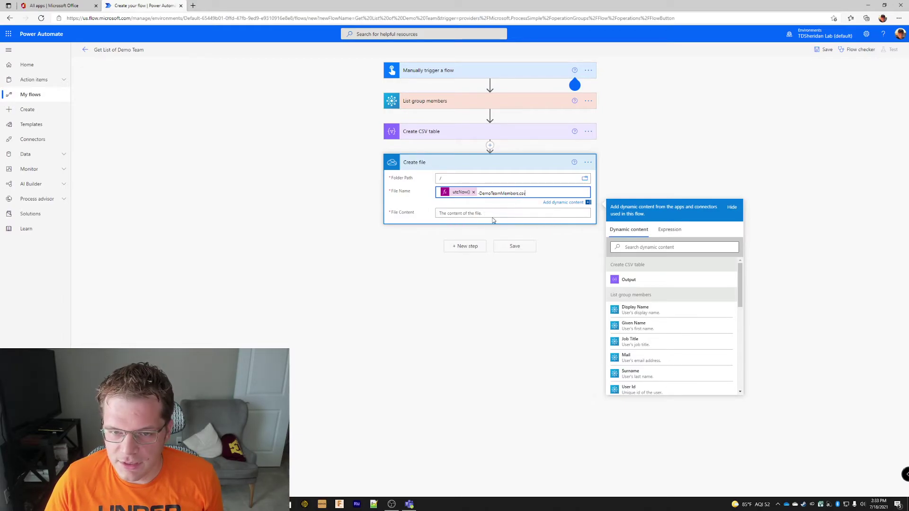
- Use the Create CSV table Output as the File Content and save the flow
click(454, 214)
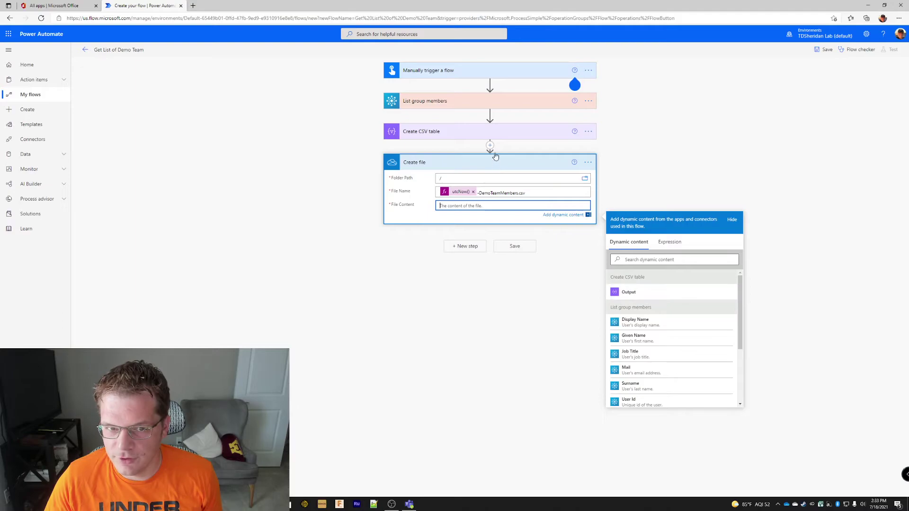
click(634, 292)
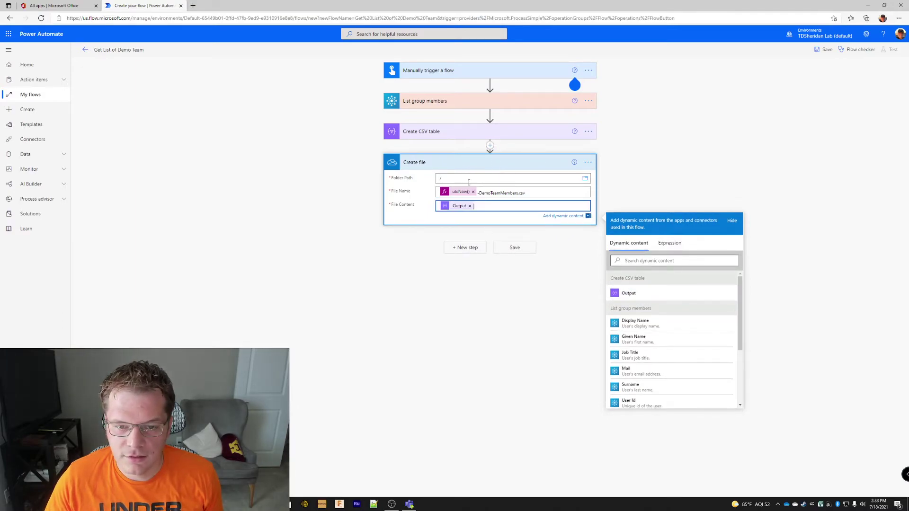
click(514, 248)
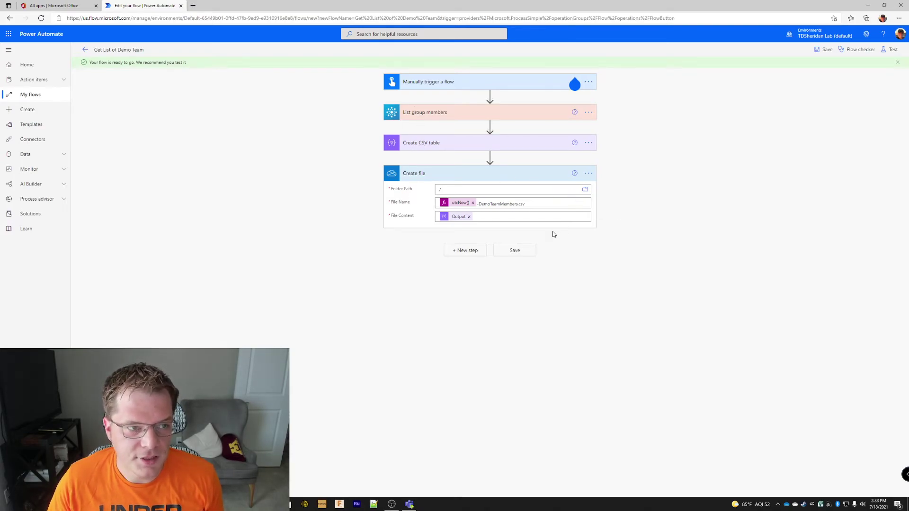
- Run Get List of Demo Team manually, then open its succeeded run from the refreshed run history
click(85, 50)
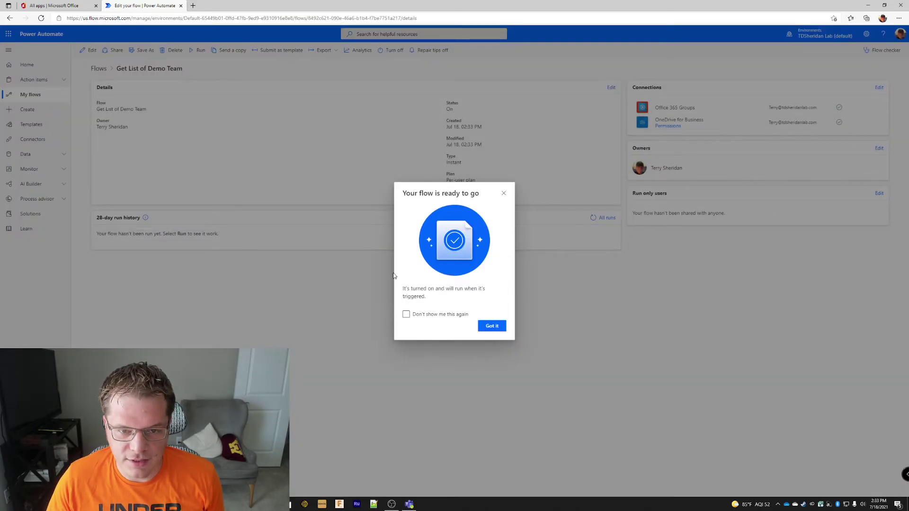
click(493, 328)
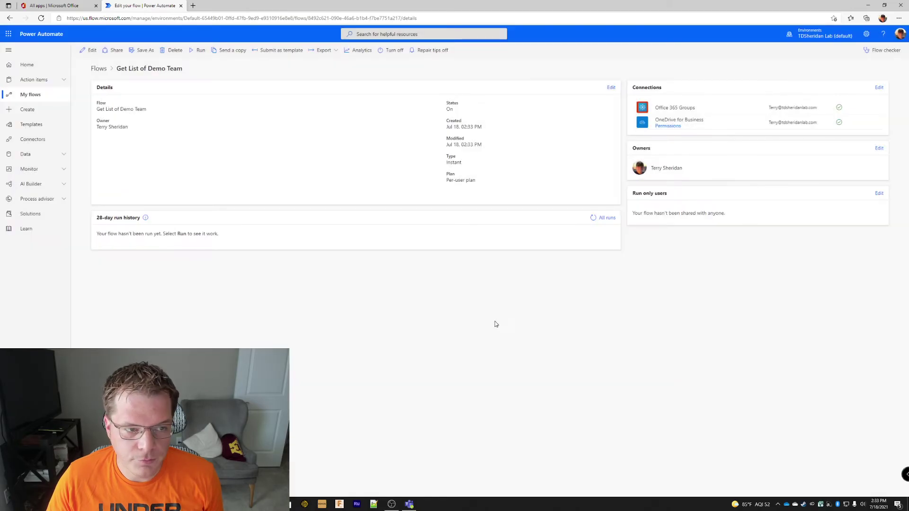
click(198, 52)
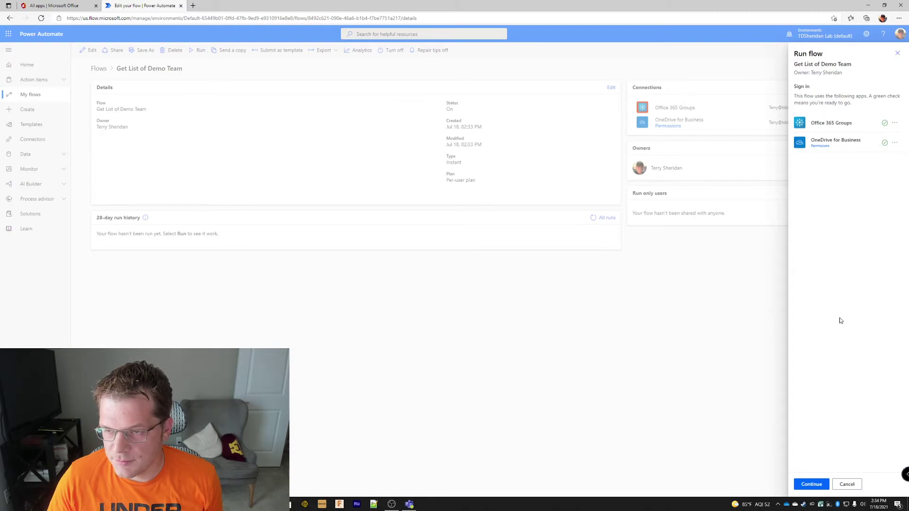
click(812, 483)
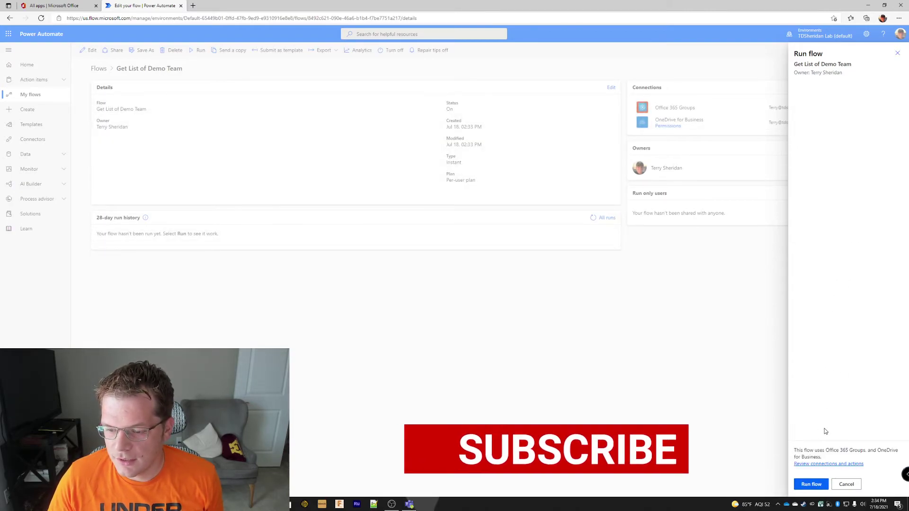
click(811, 484)
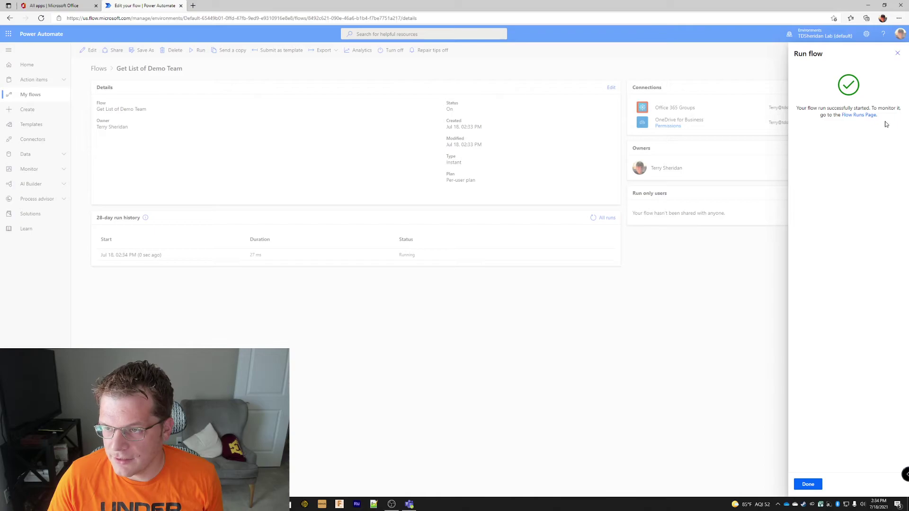
click(808, 484)
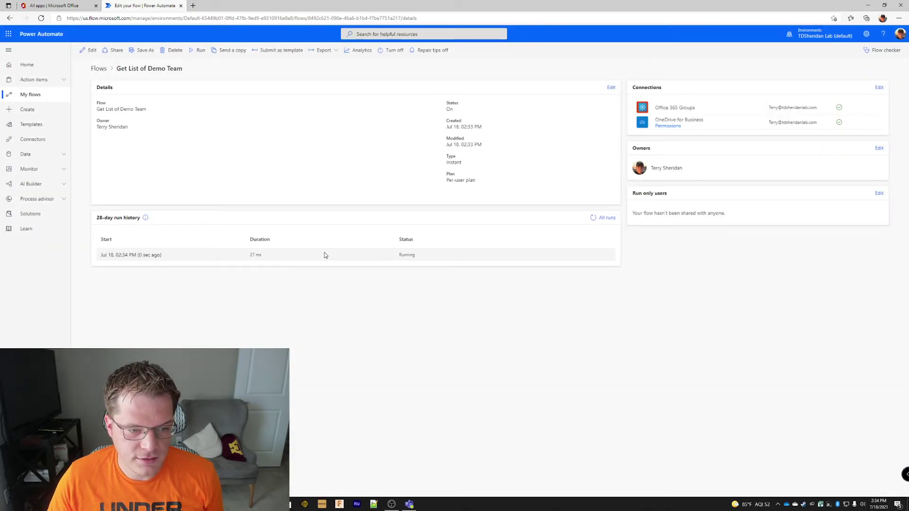
click(594, 220)
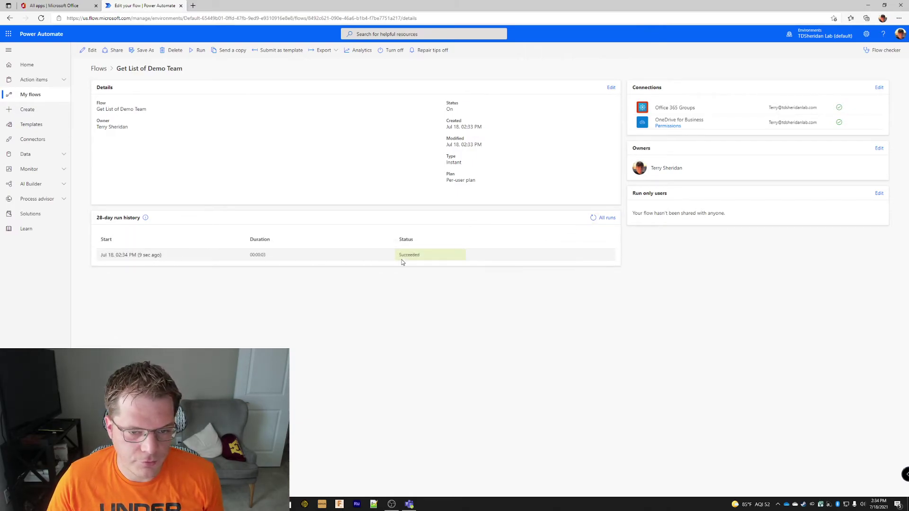
click(131, 256)
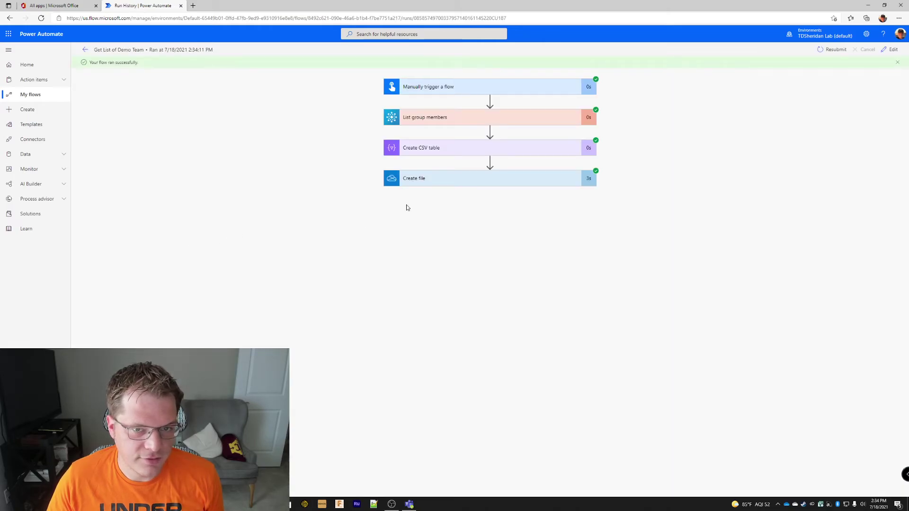
- Expand the trigger card, then go to OneDrive's My files through the Microsoft 365 app launcher
click(544, 95)
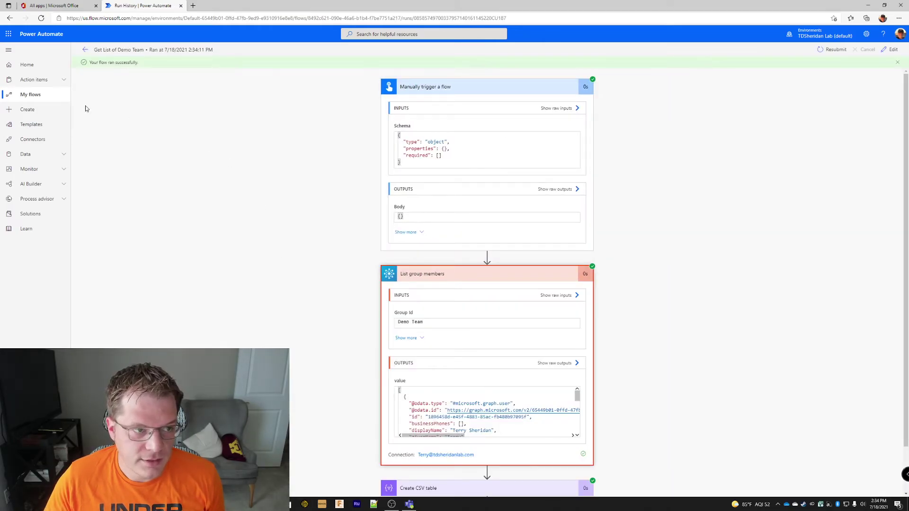
click(8, 33)
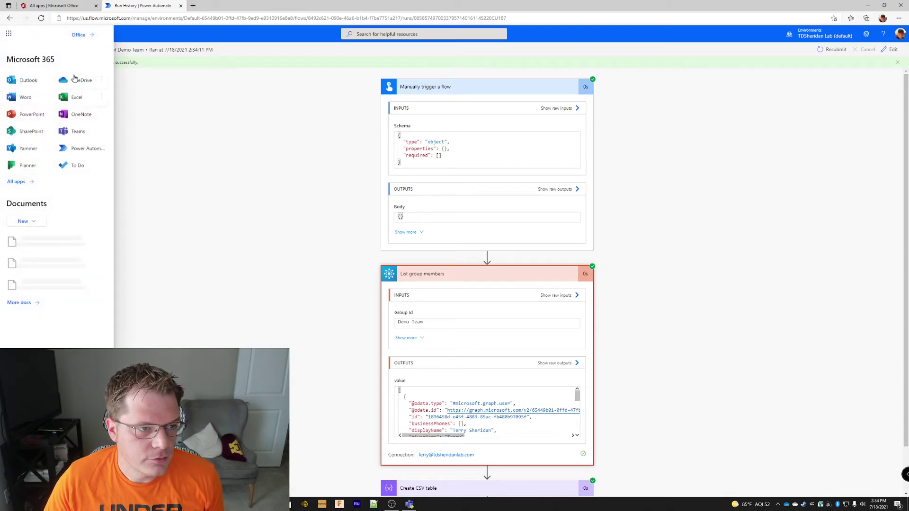
click(75, 81)
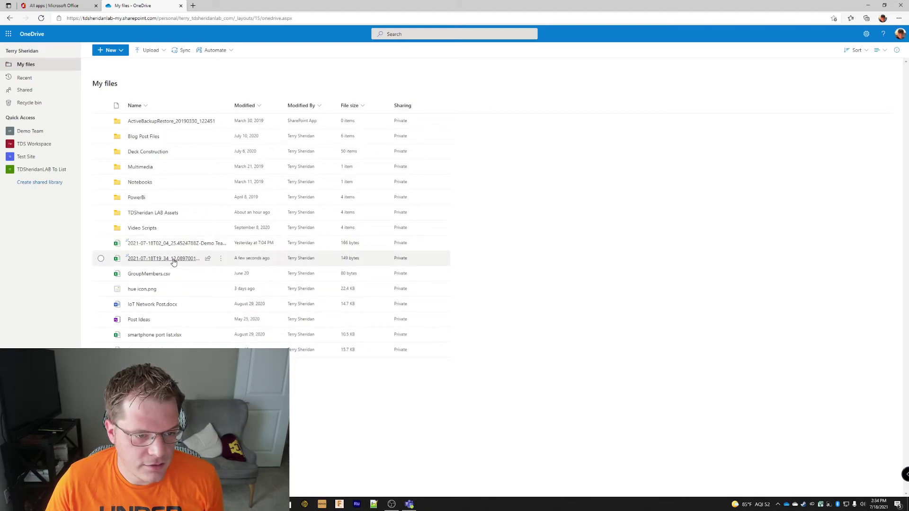
- Open the timestamped member CSV in Excel, widen columns A–C, then switch to Microsoft Teams
click(174, 259)
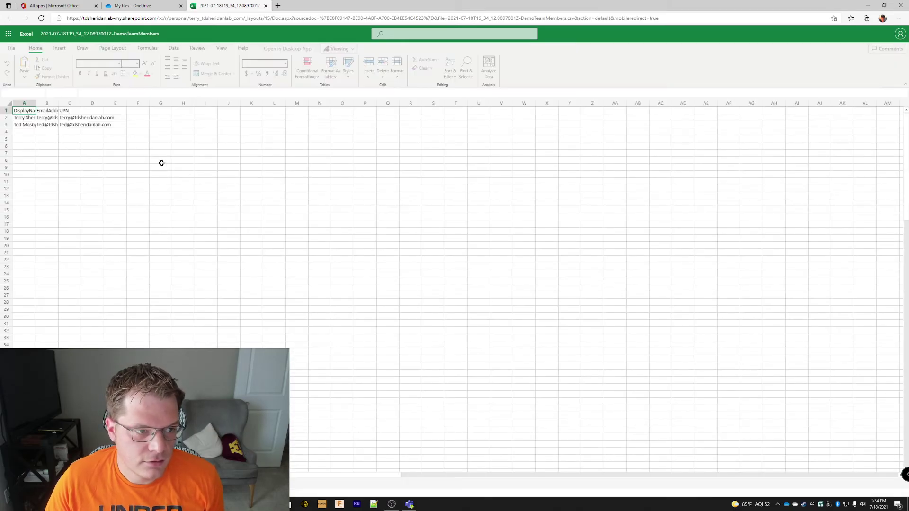
drag(24, 103, 222, 103)
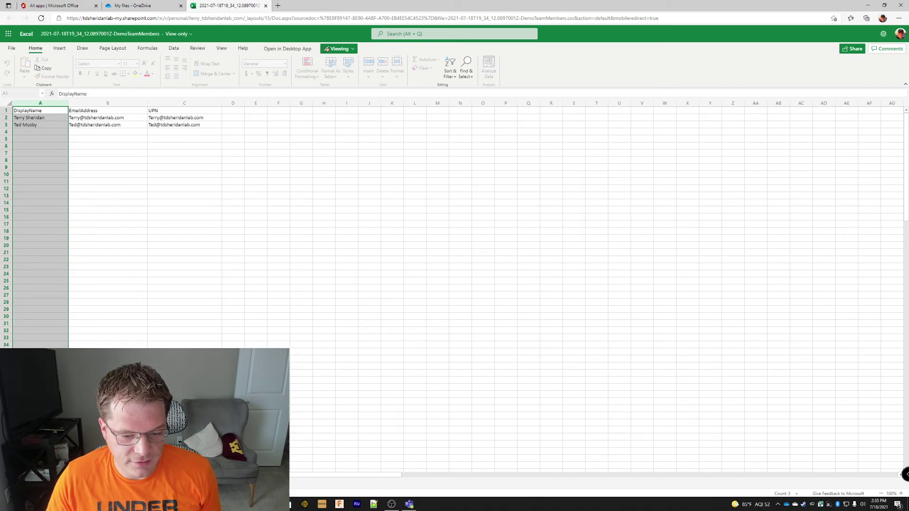
click(409, 504)
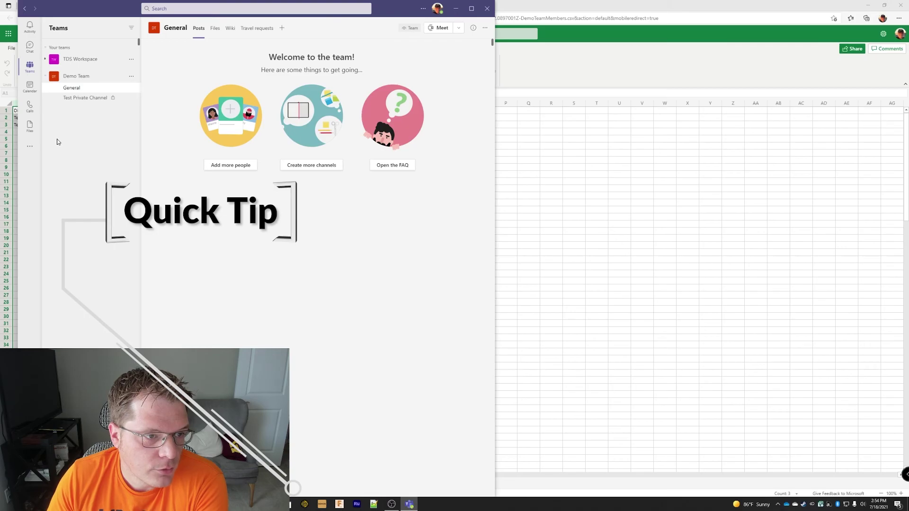
- Open the Power Automate app in Teams, list All flows, and open Get List of Demo Team
click(29, 147)
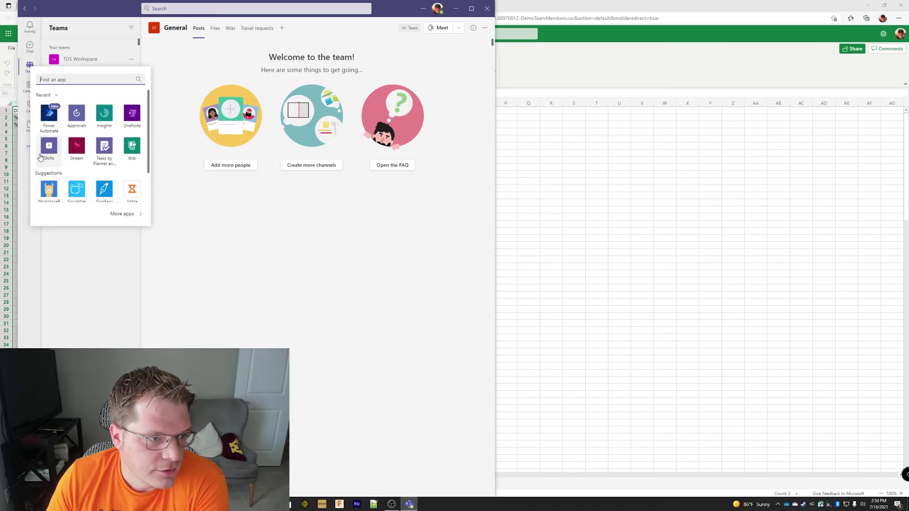
click(47, 128)
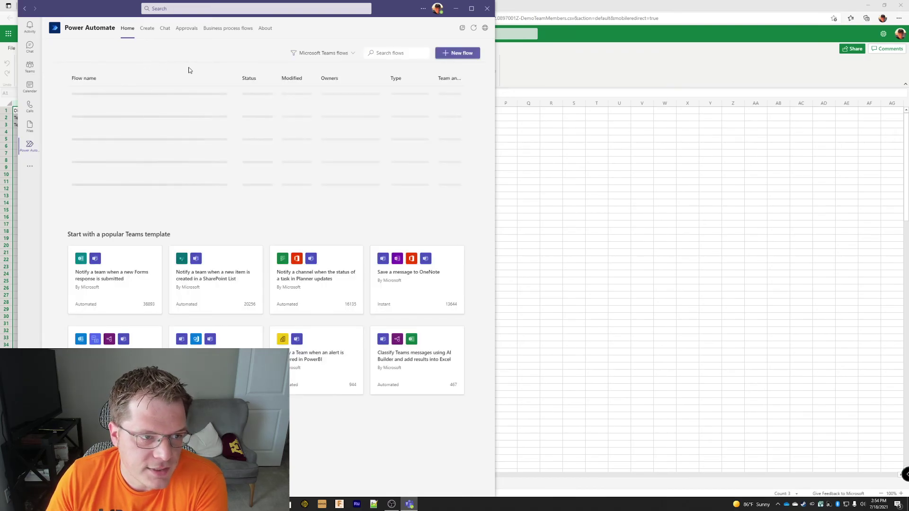
click(328, 55)
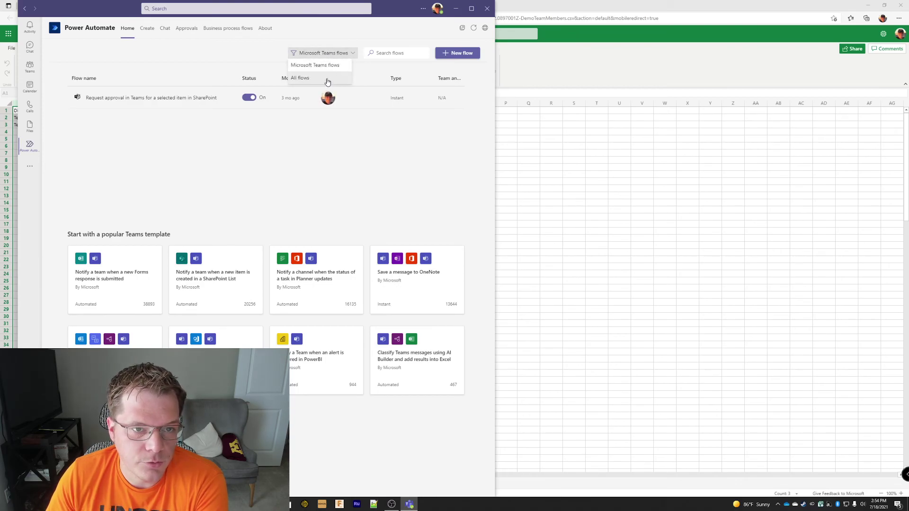
click(328, 81)
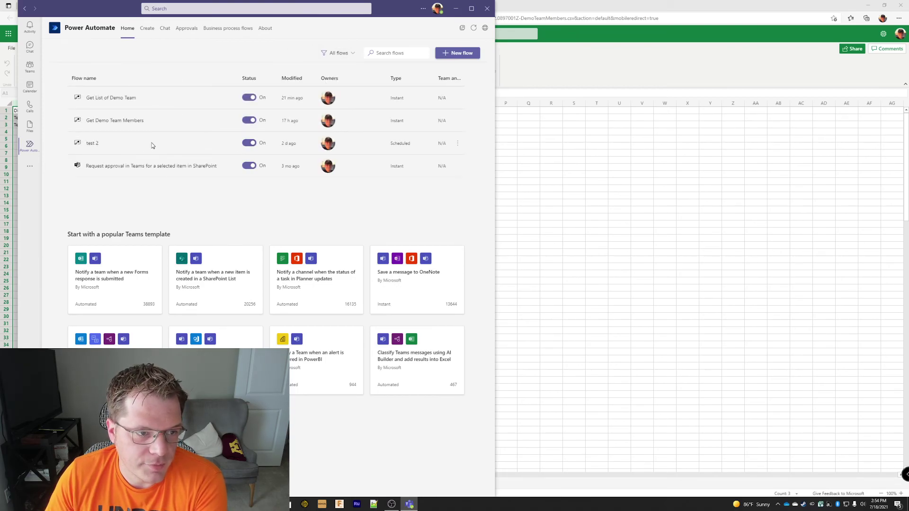
click(106, 97)
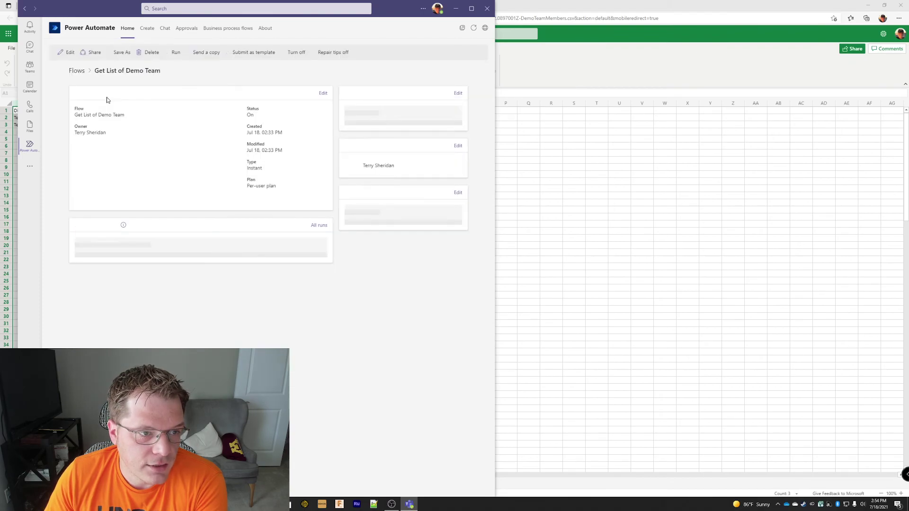